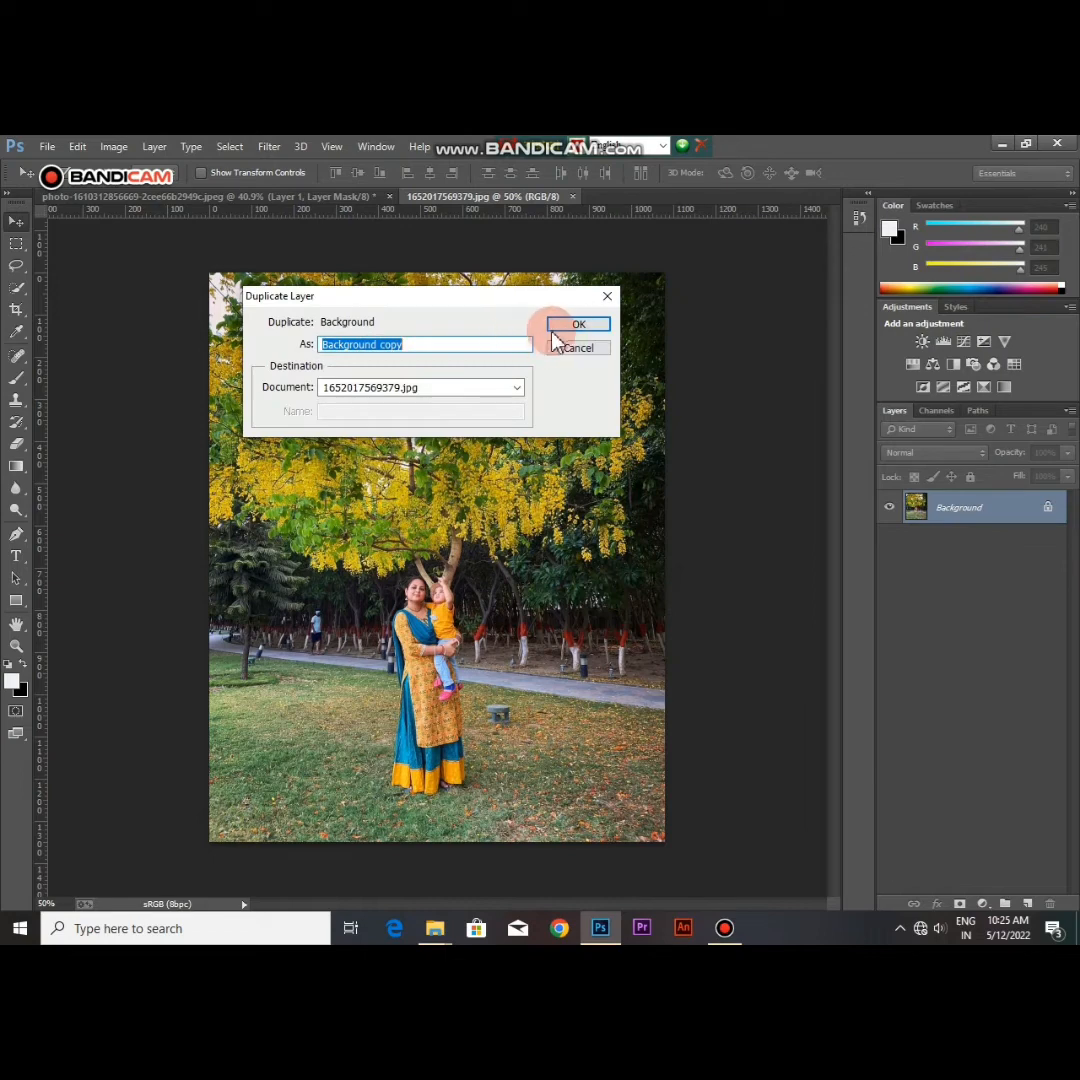
# Step: Duplicate the Background layer as Background copy and add a Channel Mixer adjustment layer above it
pyautogui.click(578, 326)
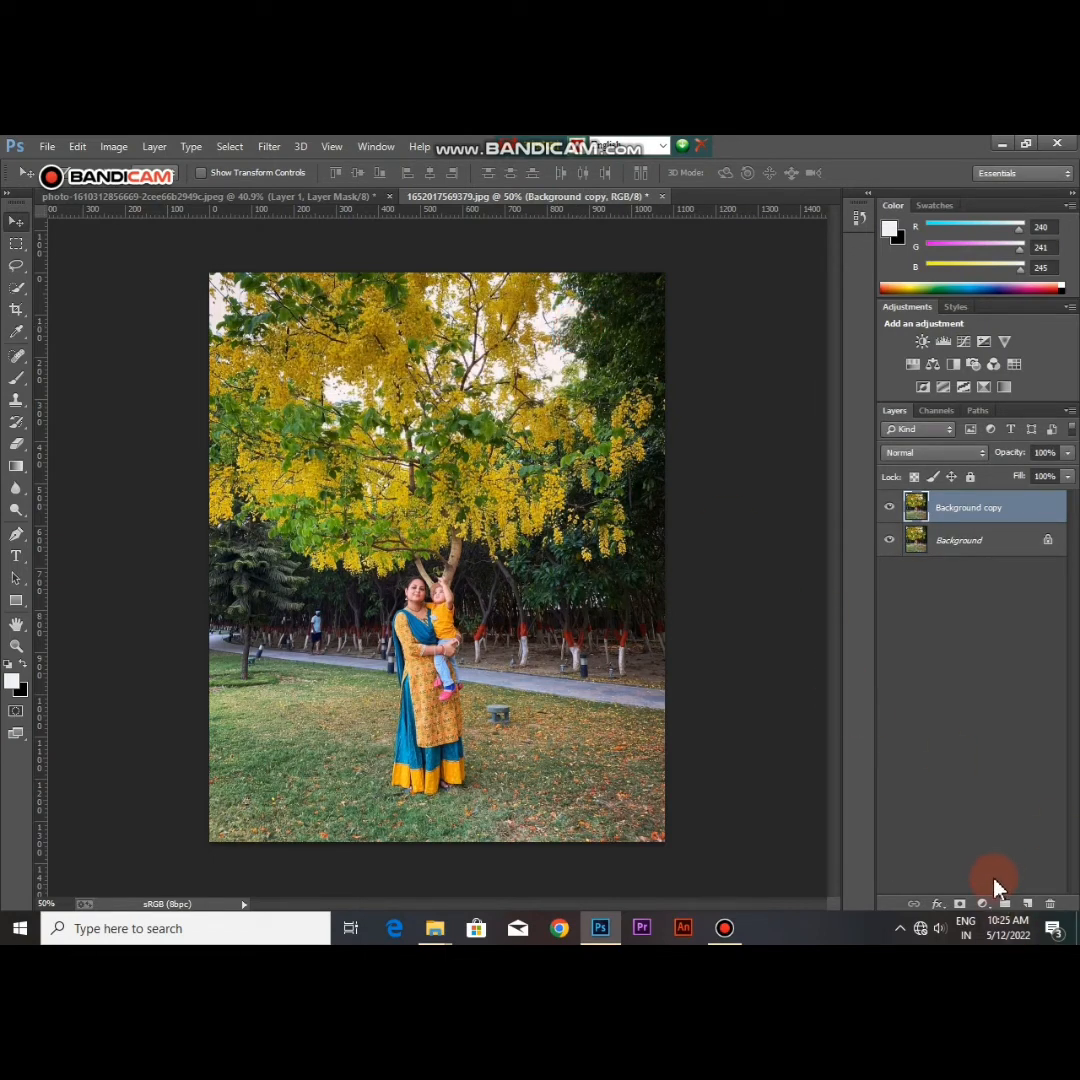
pyautogui.click(984, 906)
pyautogui.click(984, 906)
pyautogui.click(985, 907)
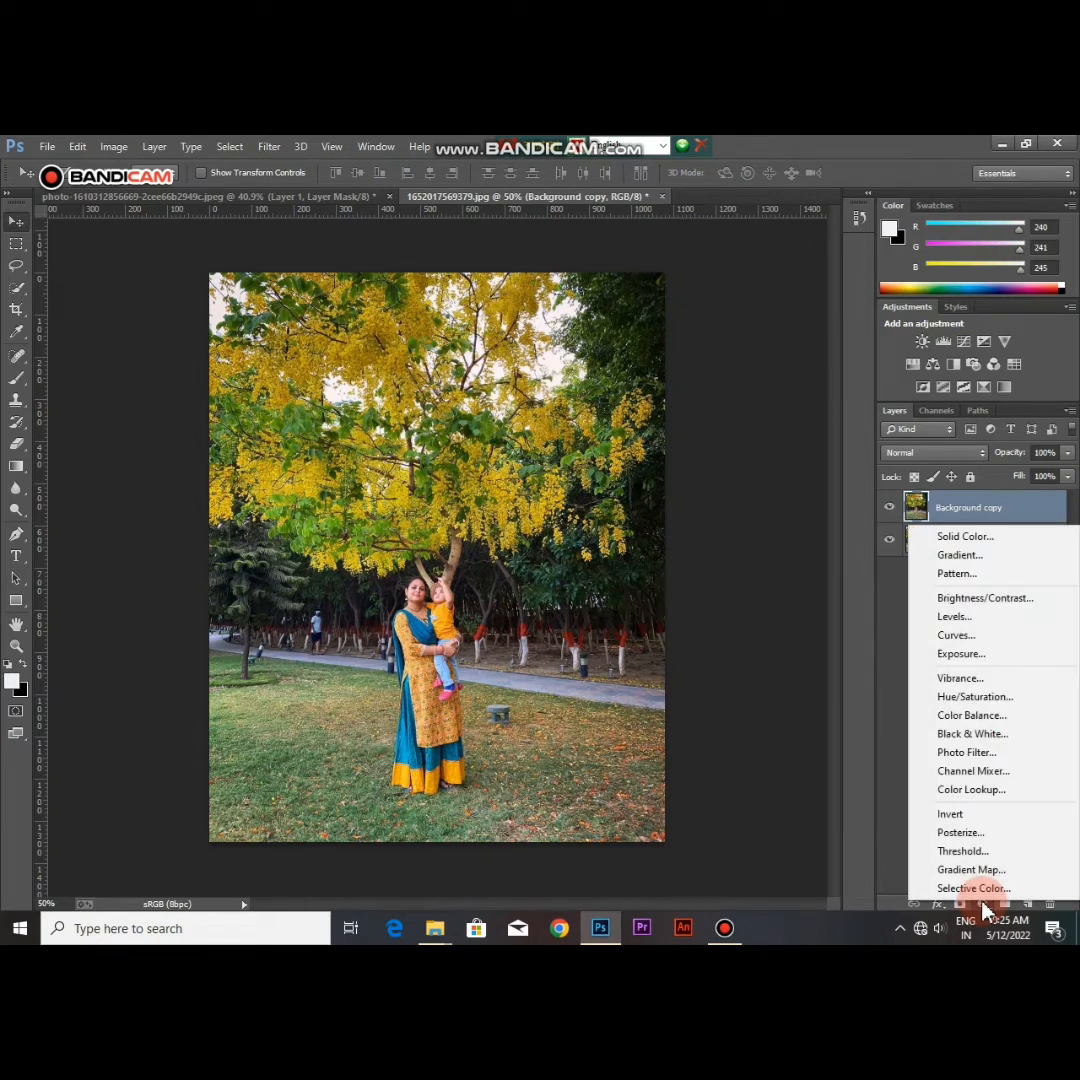
pyautogui.click(990, 772)
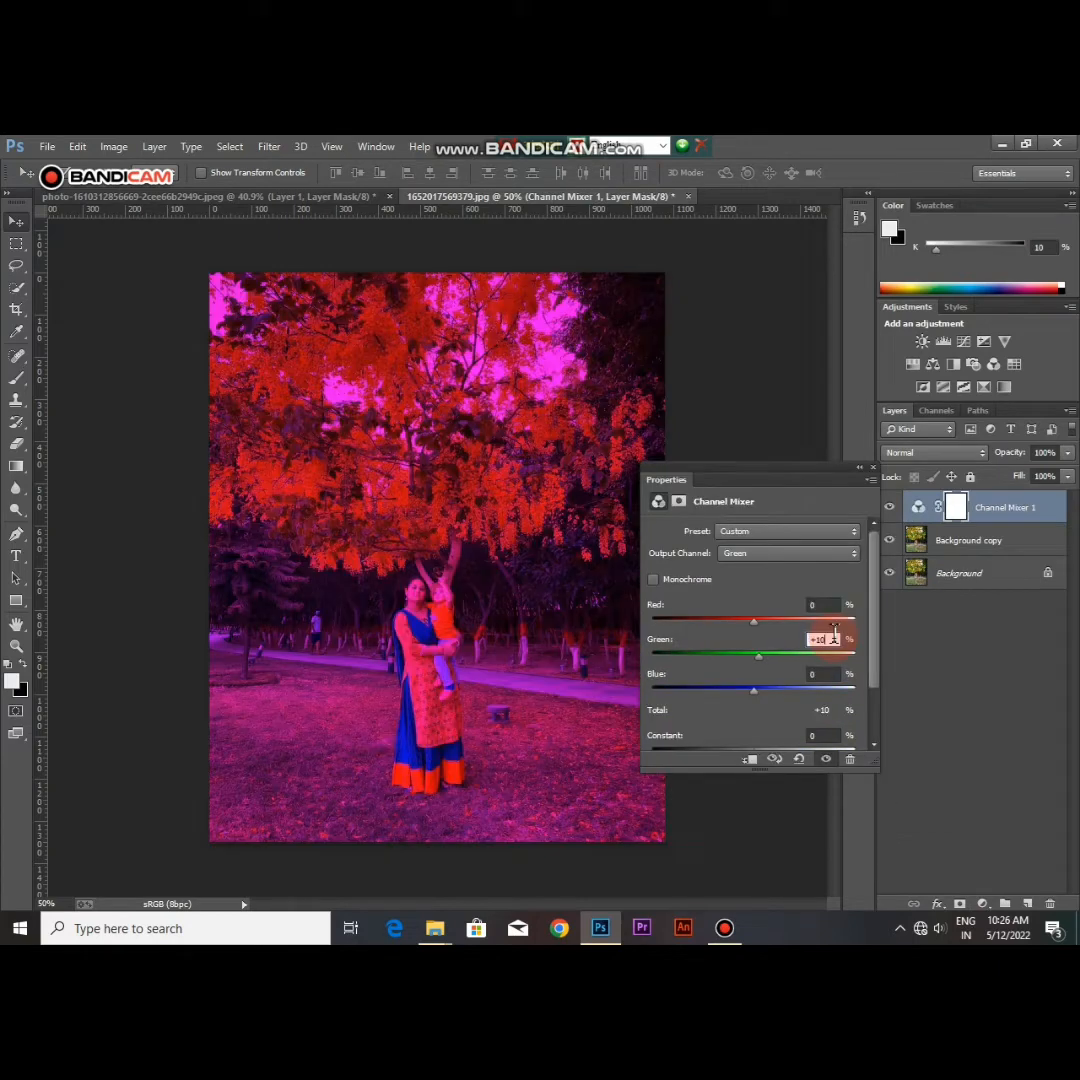
# Step: For the Channel Mixer's Green output channel, set Green to 0% and Blue to +100%
pyautogui.press('BackSpace')
pyautogui.press('BackSpace')
pyautogui.press('BackSpace')
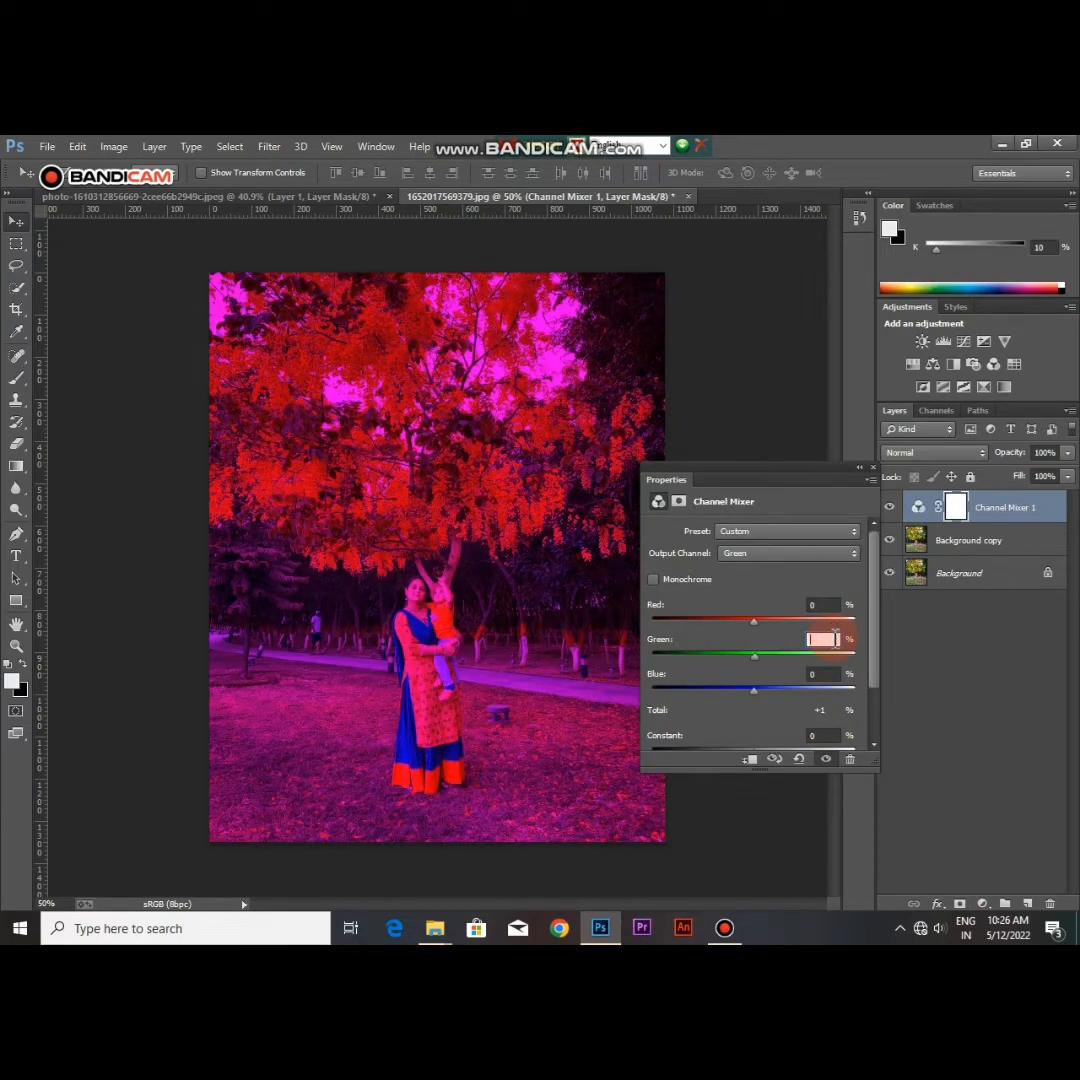
pyautogui.write('0')
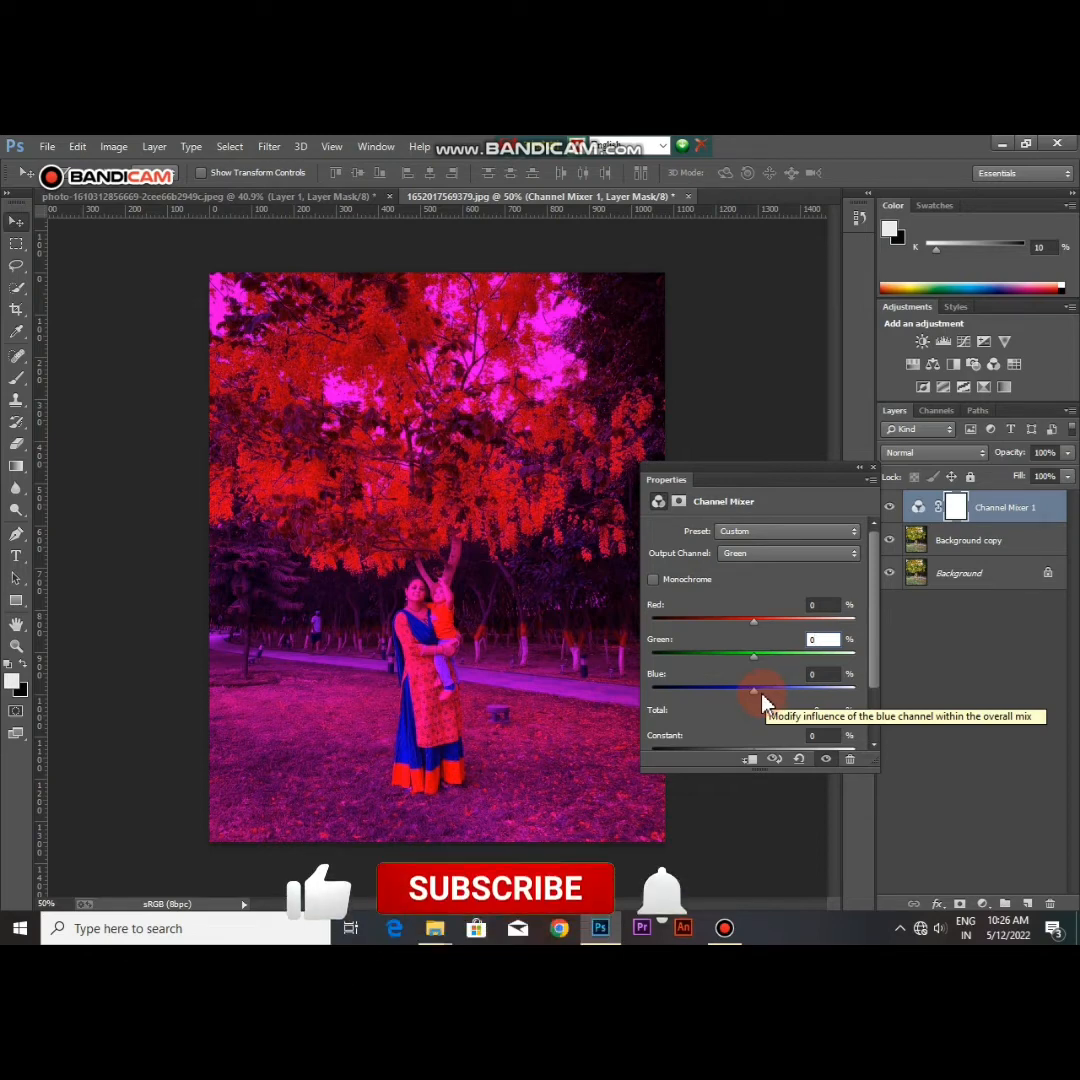
pyautogui.click(827, 674)
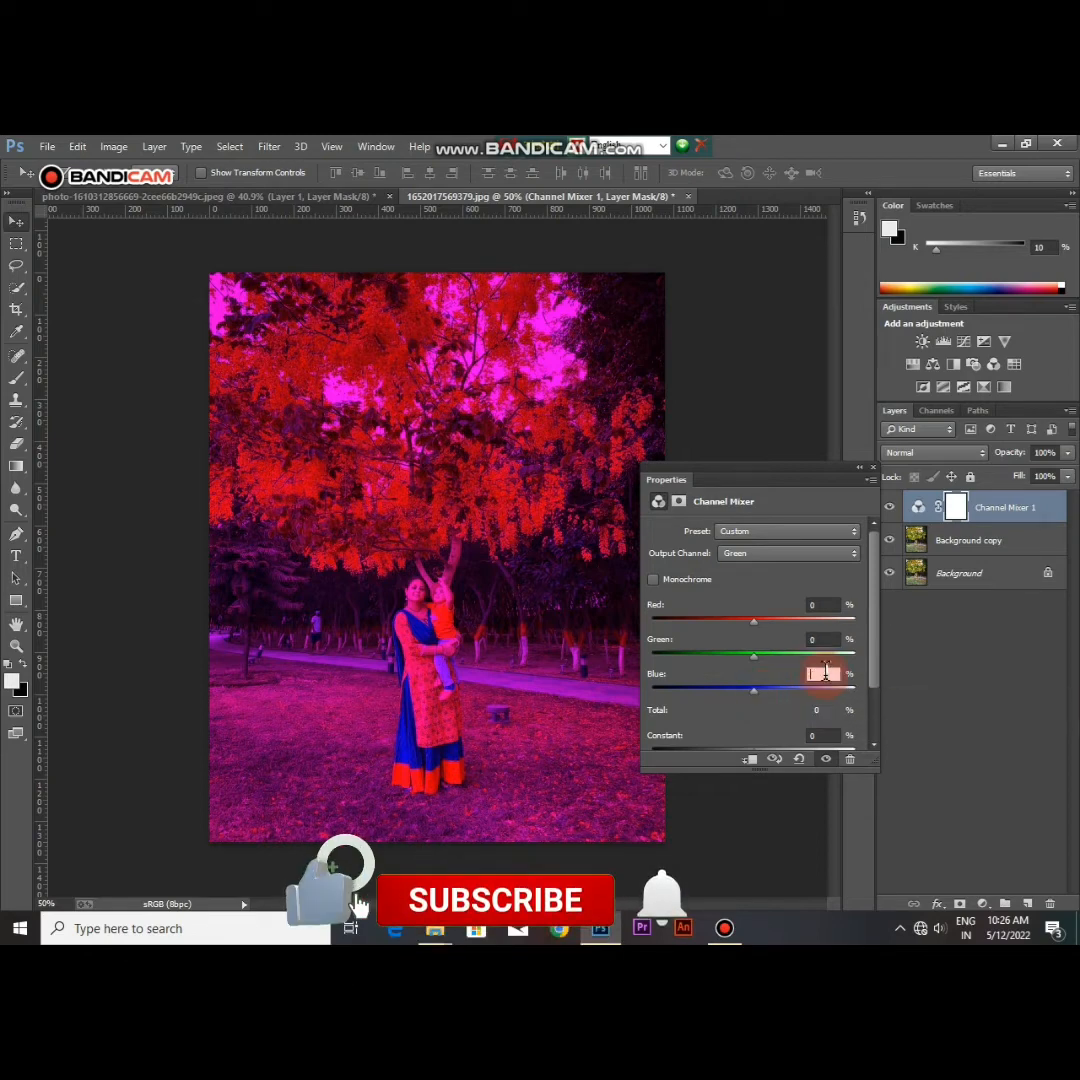
pyautogui.write('100')
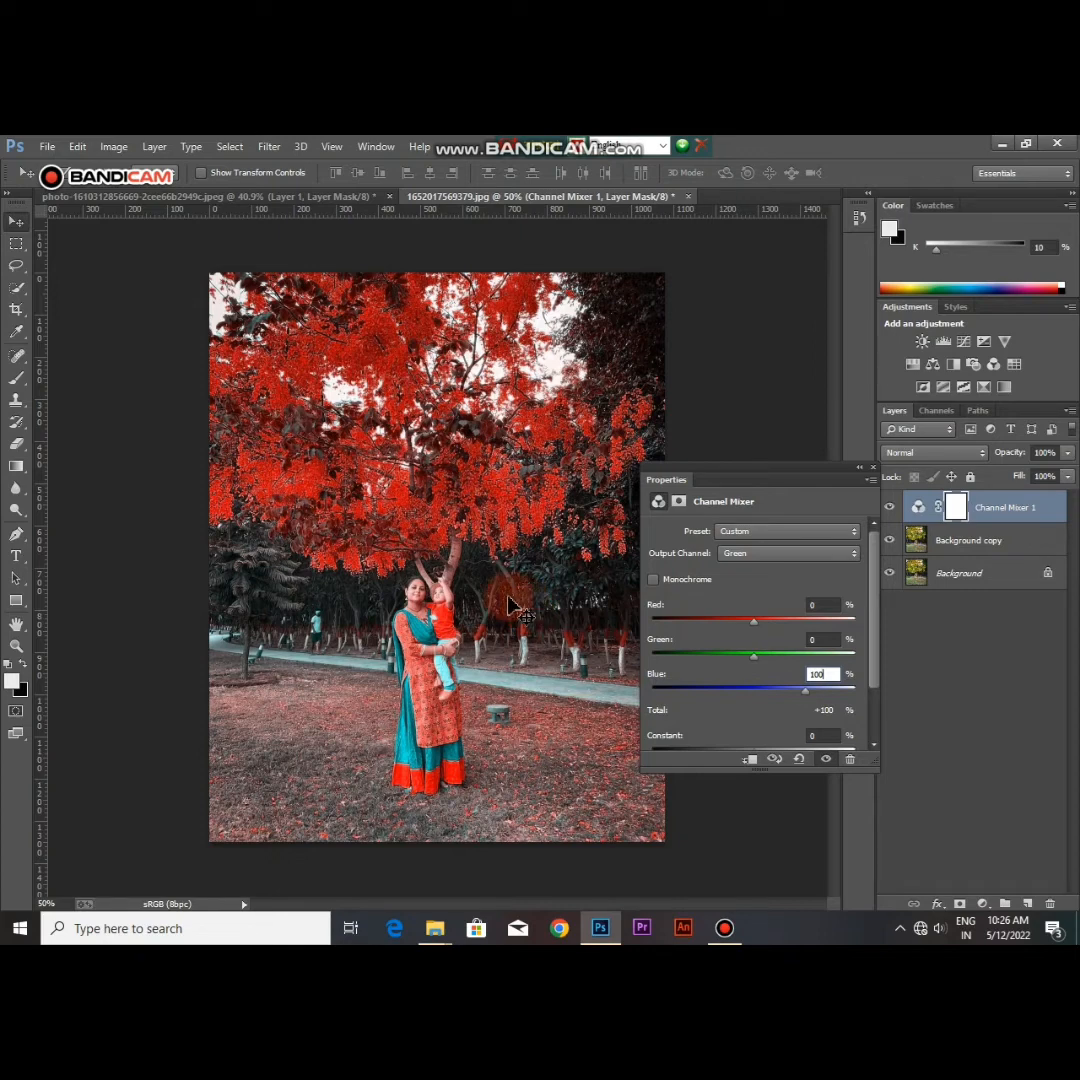
pyautogui.click(868, 468)
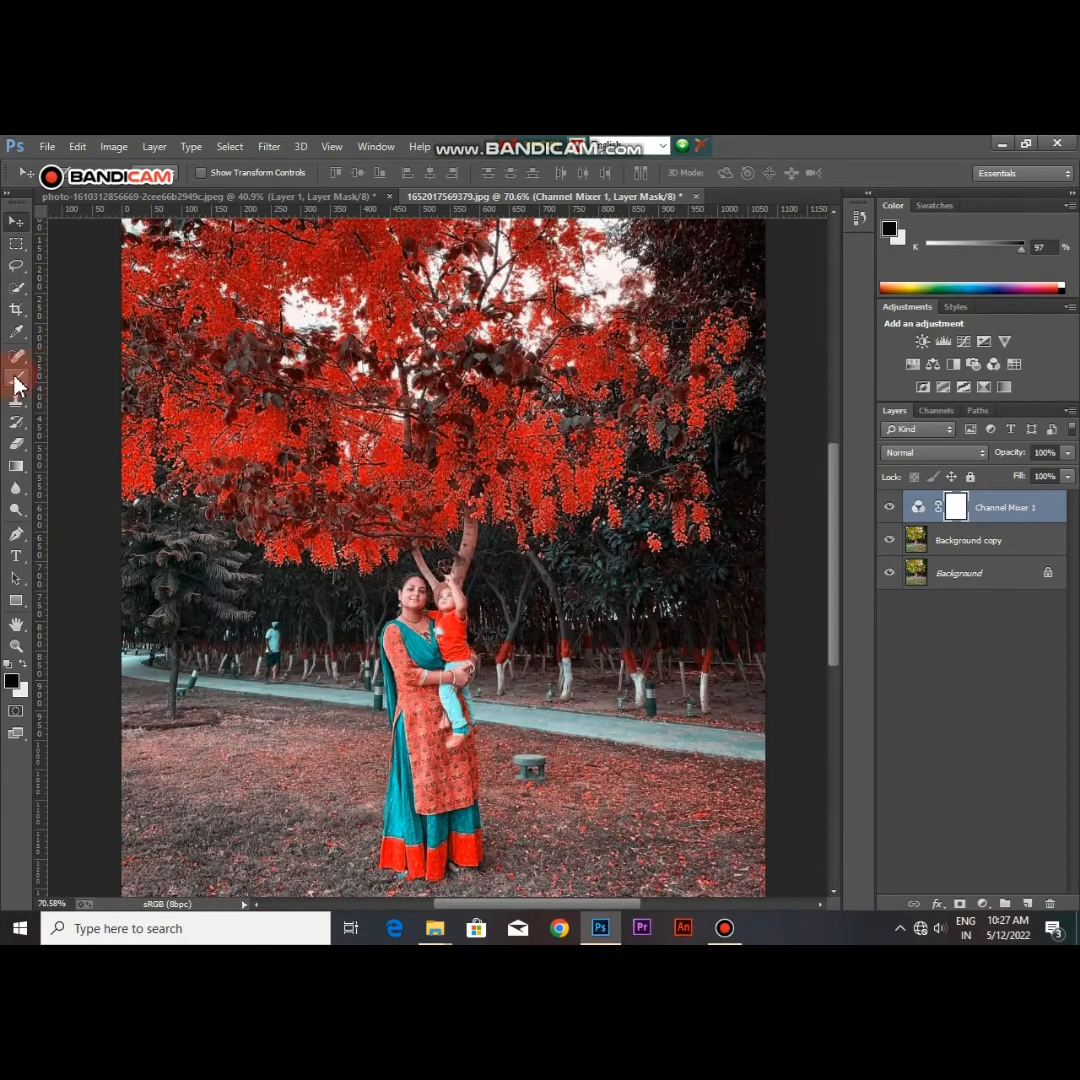
# Step: Set up a smaller soft brush with 100% flow for masking the woman and child on the Channel Mixer layer
pyautogui.click(16, 378)
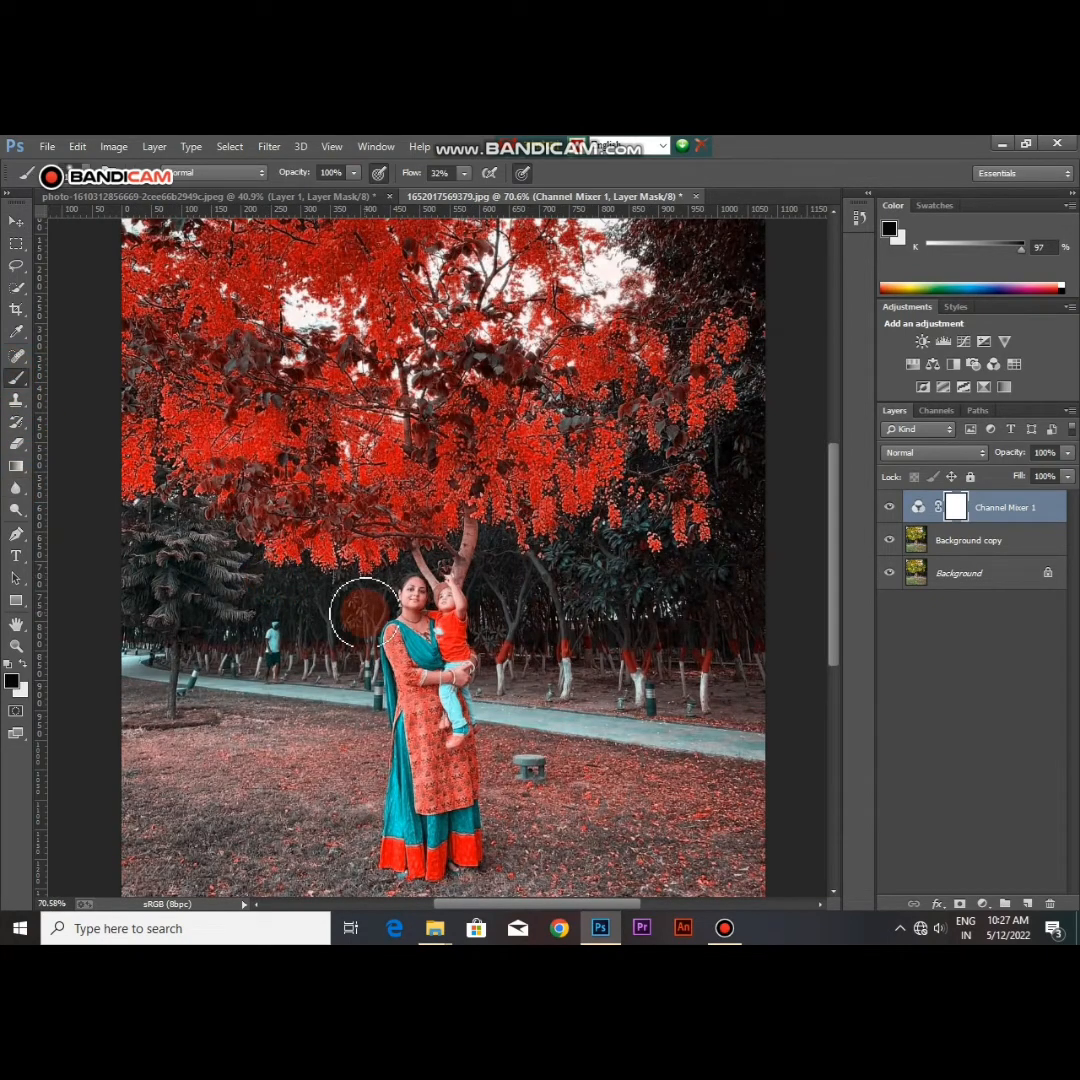
pyautogui.click(74, 166)
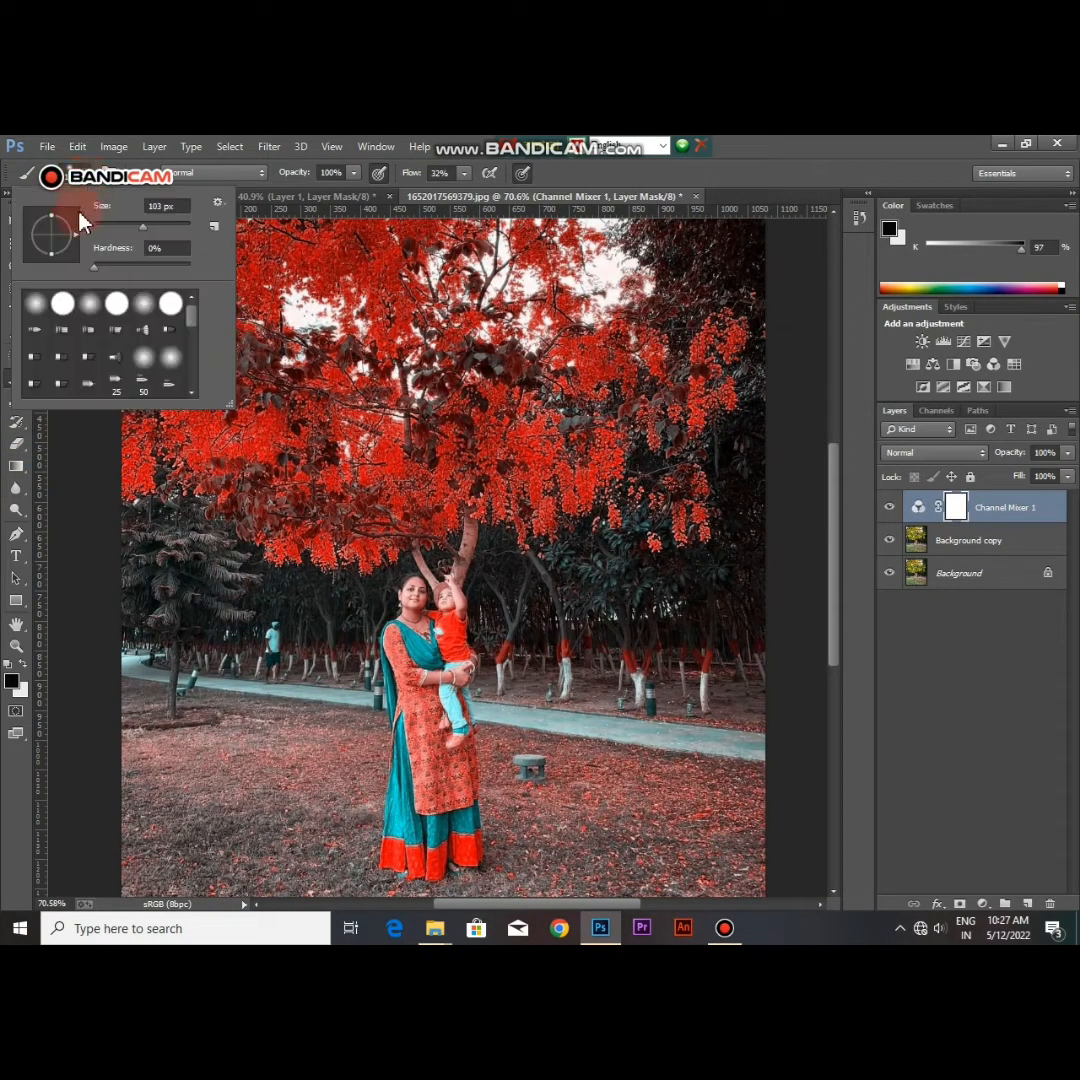
pyautogui.moveTo(115, 228); pyautogui.dragTo(102, 224)
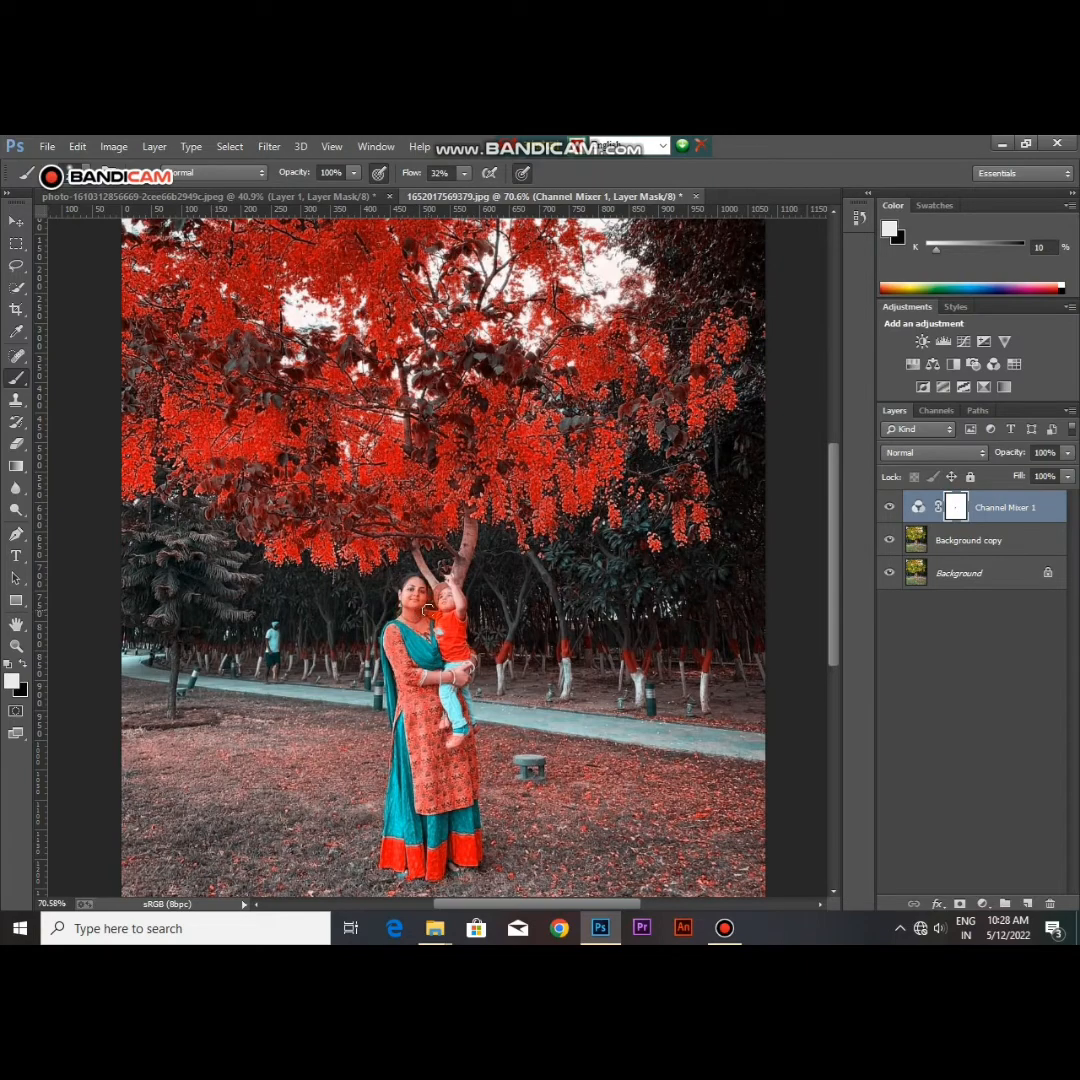
pyautogui.scroll(4, 427, 609)
pyautogui.scroll(1, 432, 617)
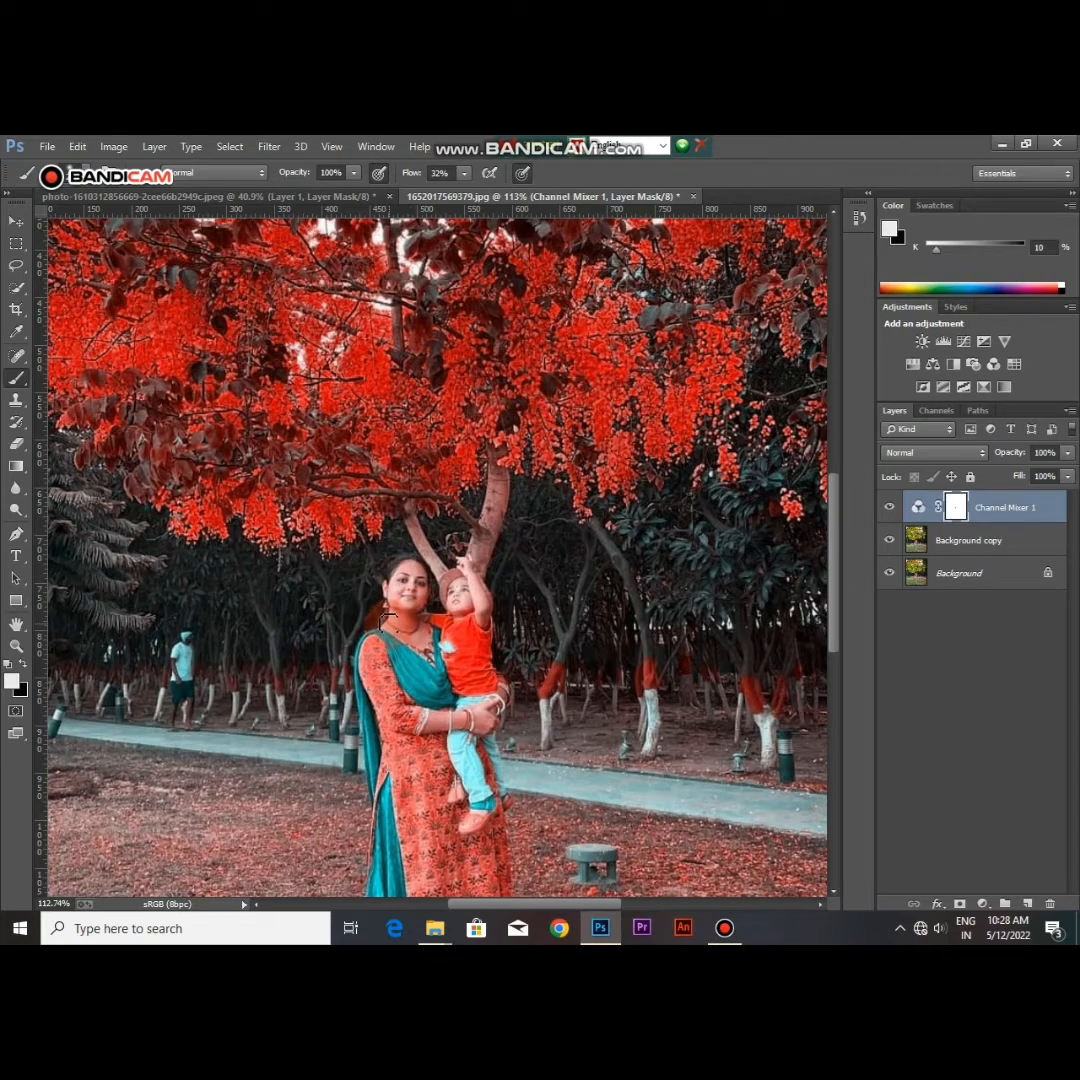
pyautogui.click(466, 175)
pyautogui.moveTo(463, 199); pyautogui.dragTo(550, 202)
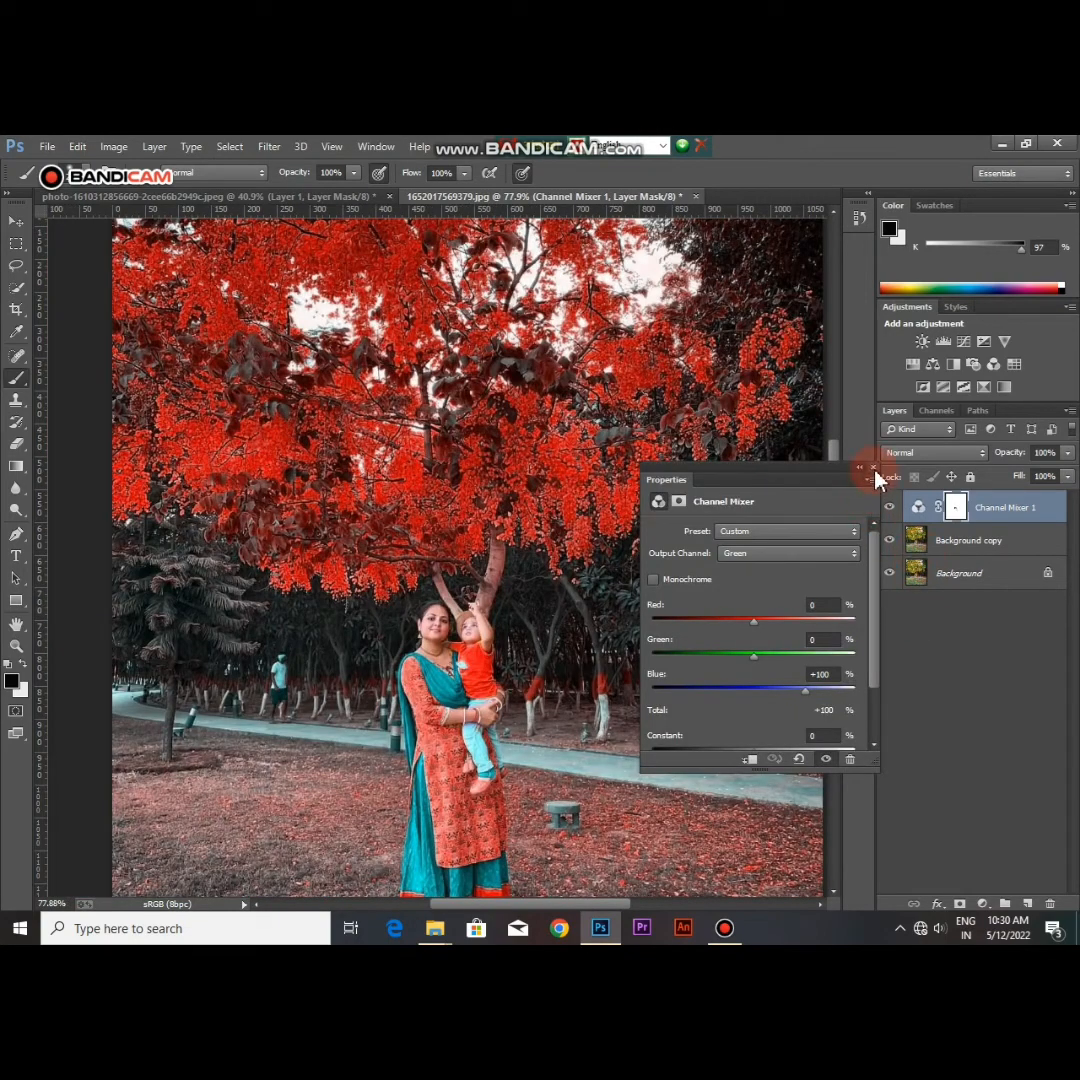
pyautogui.click(874, 468)
# Step: Add a Selective Color adjustment with Reds set to Cyan +15, Magenta -12, Yellow +13 and Black +15
pyautogui.click(985, 903)
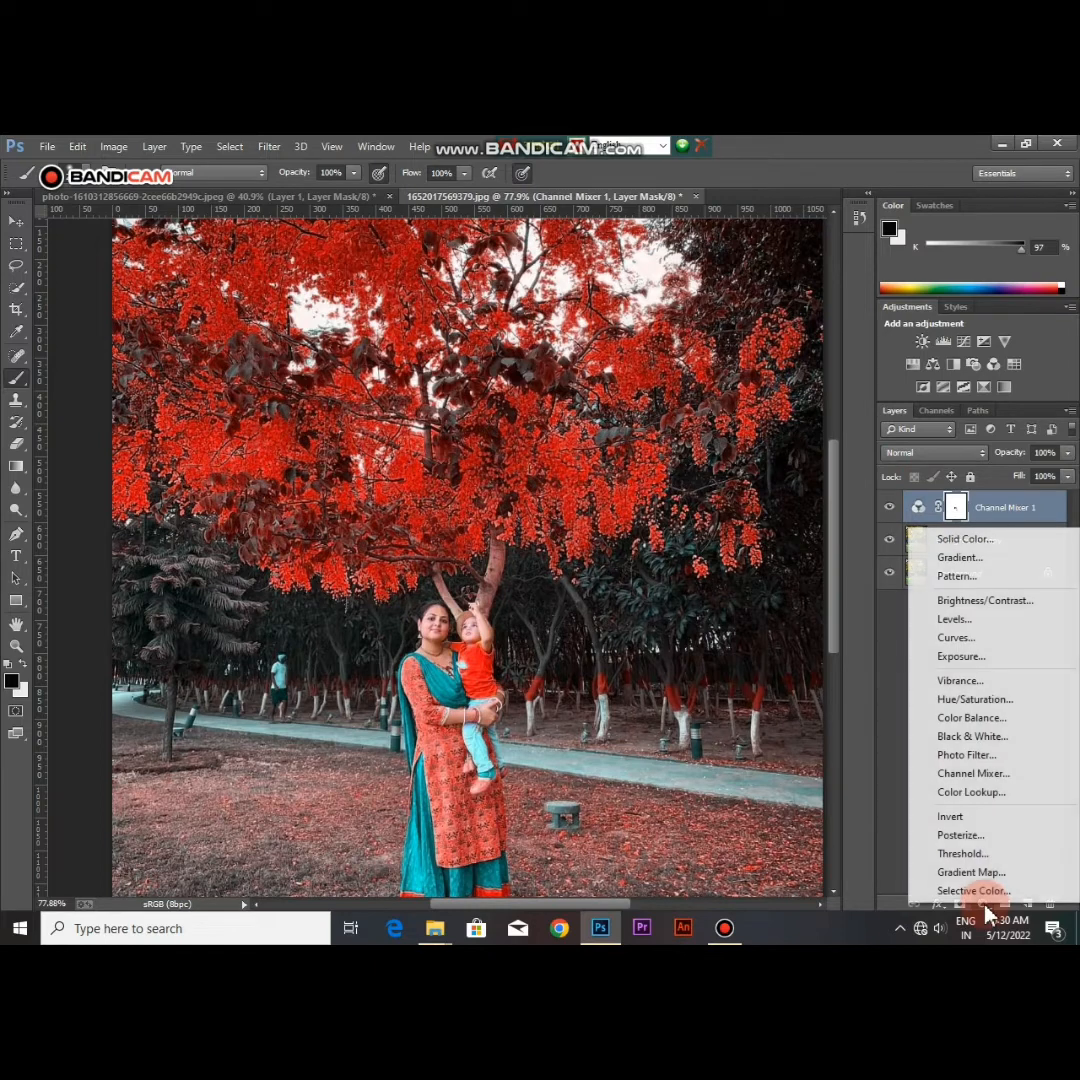
pyautogui.click(980, 892)
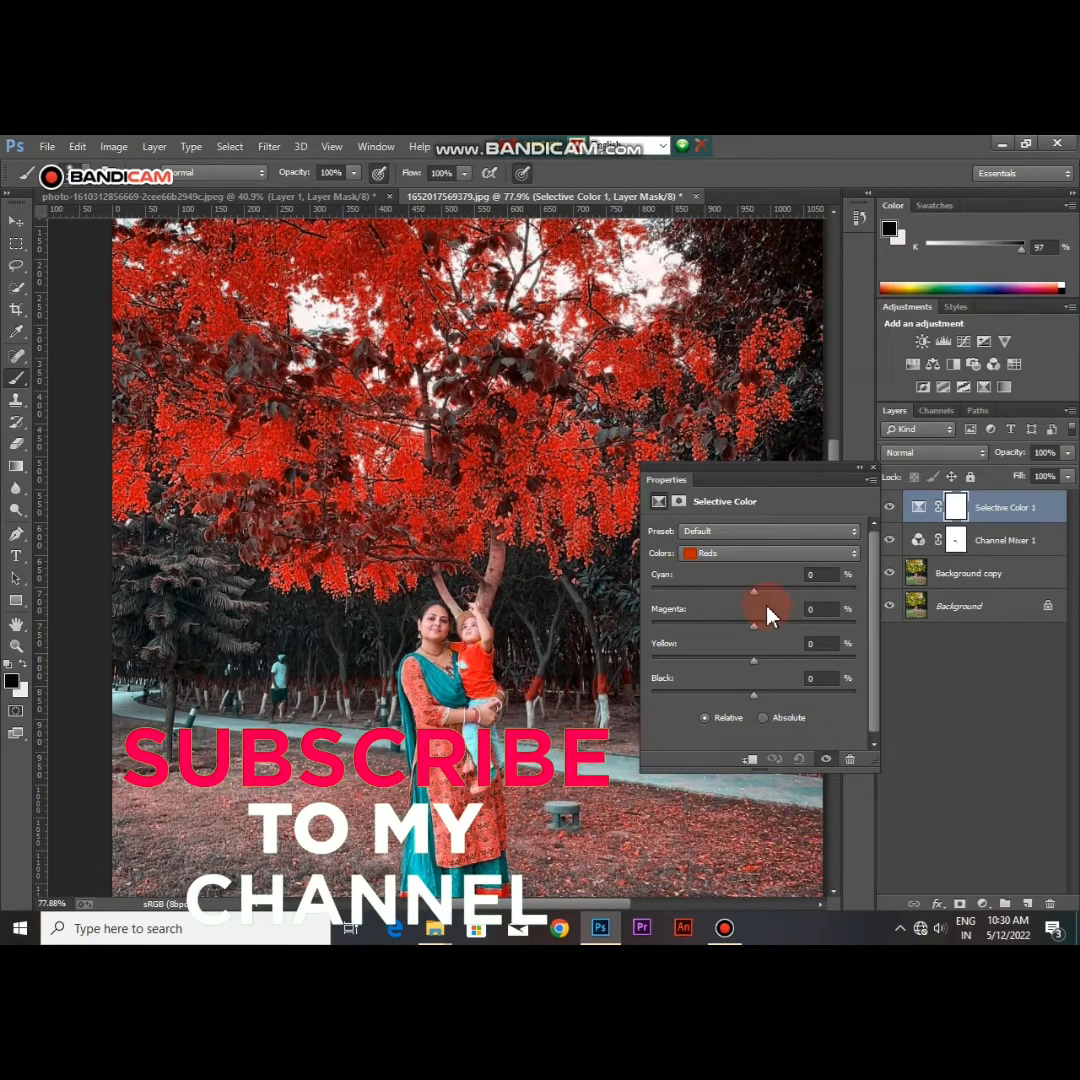
pyautogui.moveTo(755, 632)
pyautogui.mouseDown()
pyautogui.moveTo(827, 637)
pyautogui.moveTo(735, 634)
pyautogui.moveTo(768, 635)
pyautogui.mouseUp()
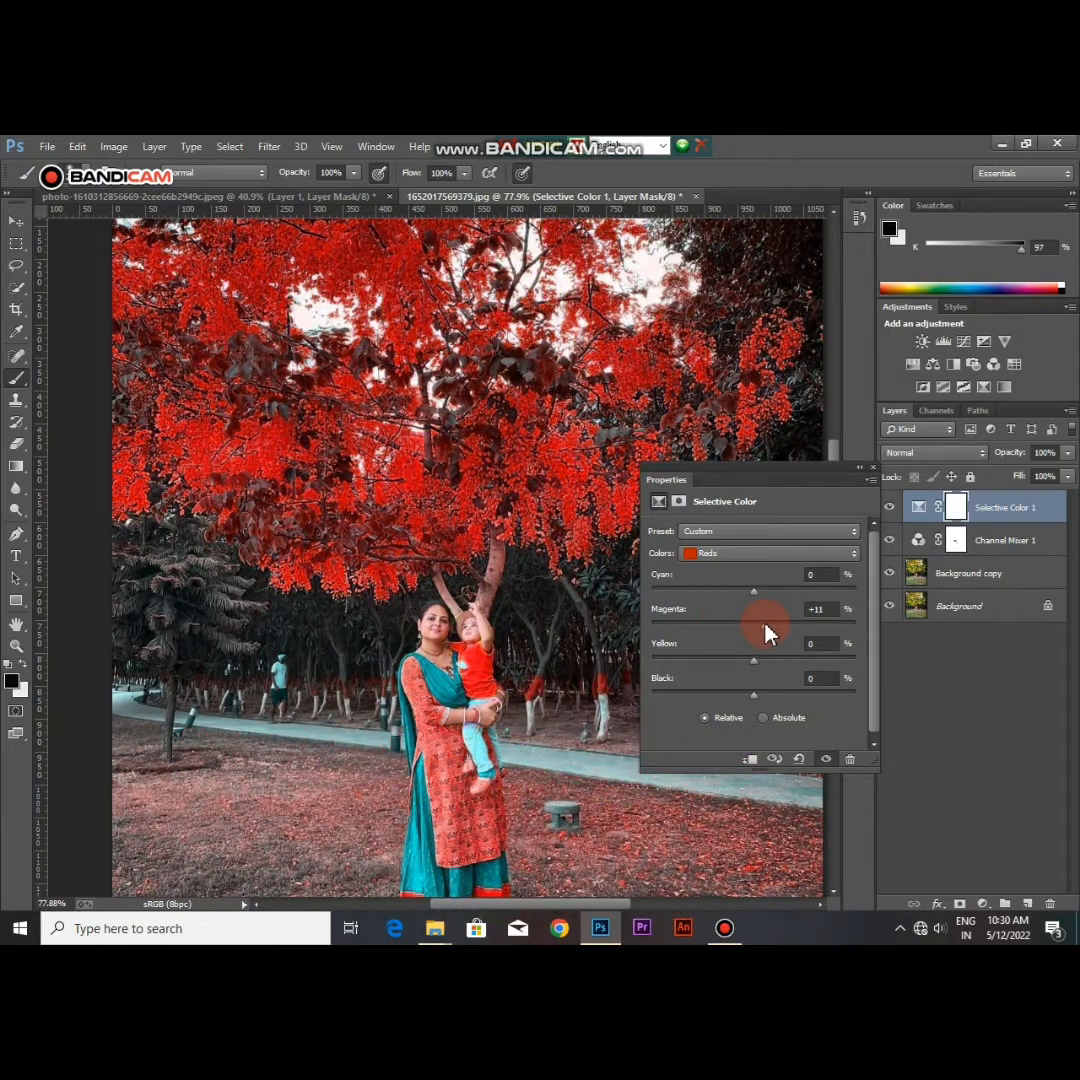
pyautogui.moveTo(767, 704); pyautogui.dragTo(799, 695)
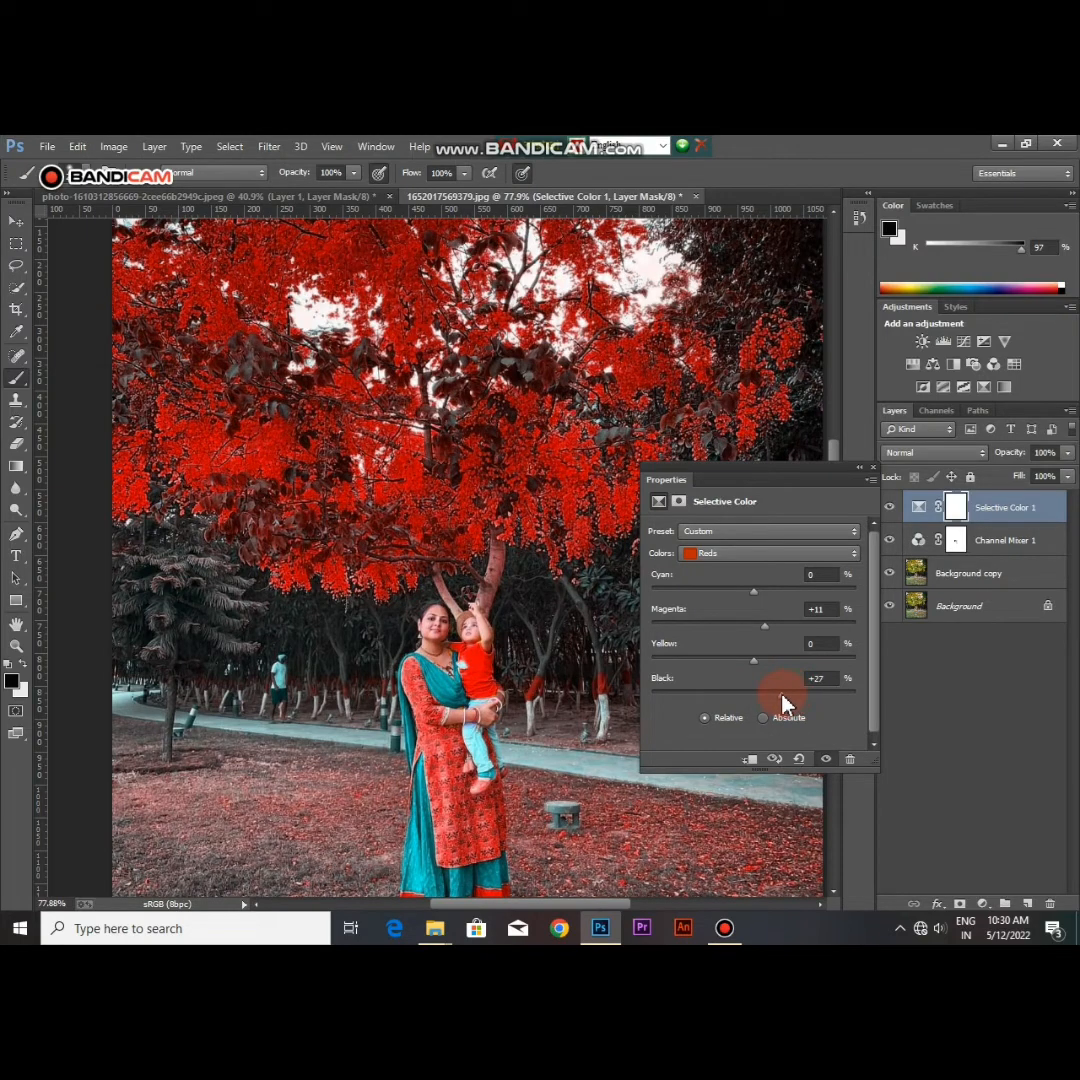
pyautogui.moveTo(782, 703); pyautogui.dragTo(767, 661)
pyautogui.moveTo(766, 627); pyautogui.dragTo(743, 627)
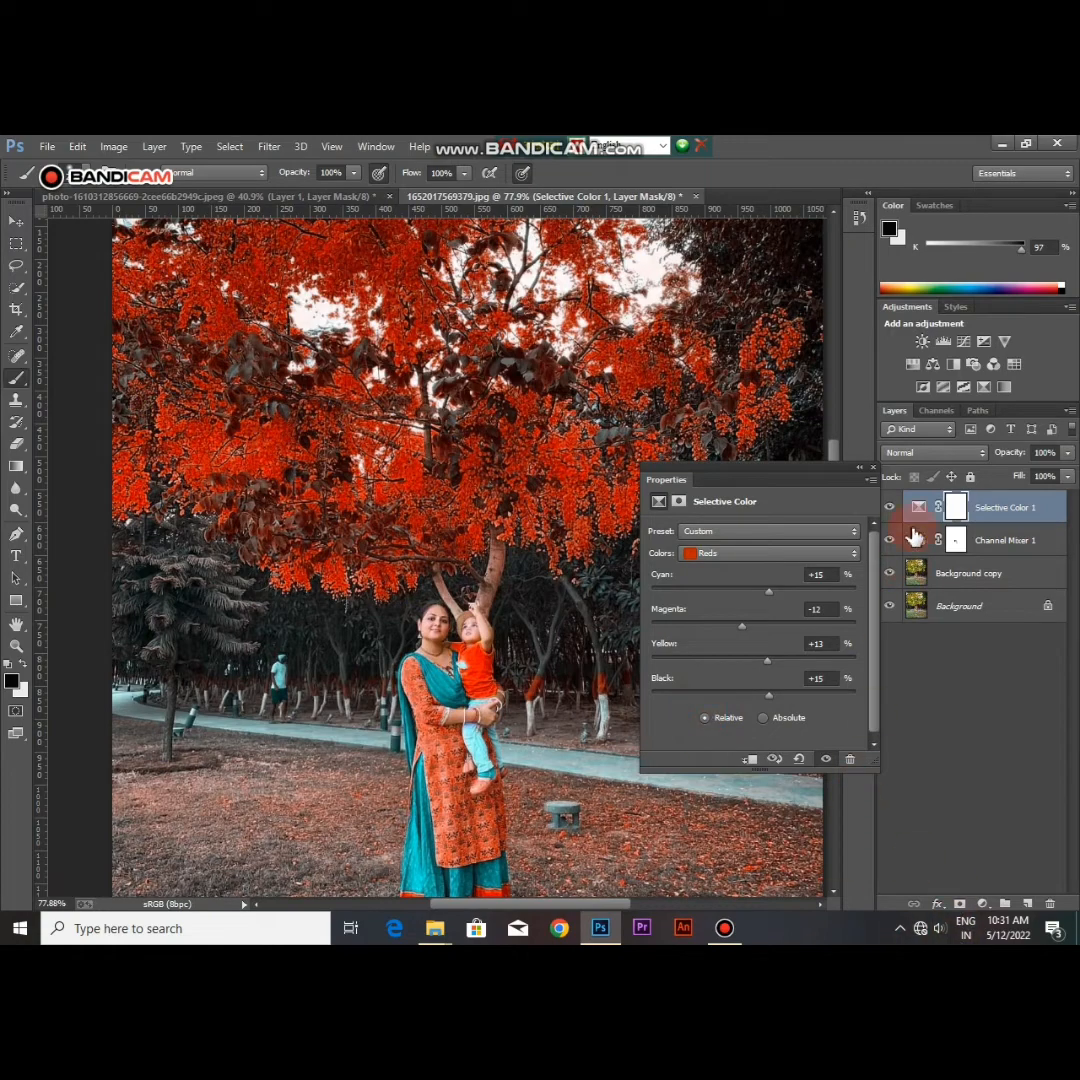
pyautogui.click(872, 470)
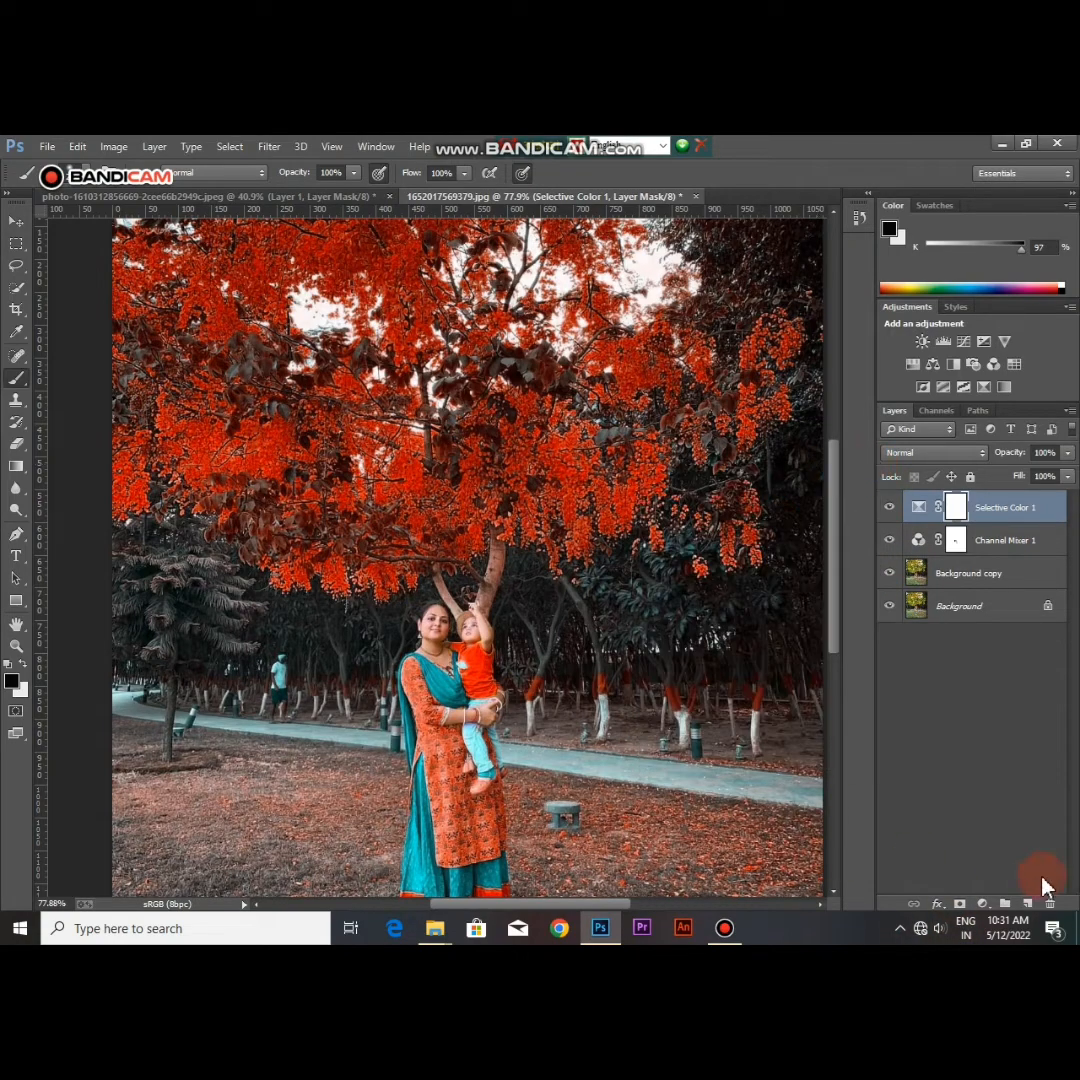
# Step: Add a Color Balance adjustment with Midtones at Cyan-Red -25, Magenta-Green -24 and Yellow-Blue -12
pyautogui.click(983, 906)
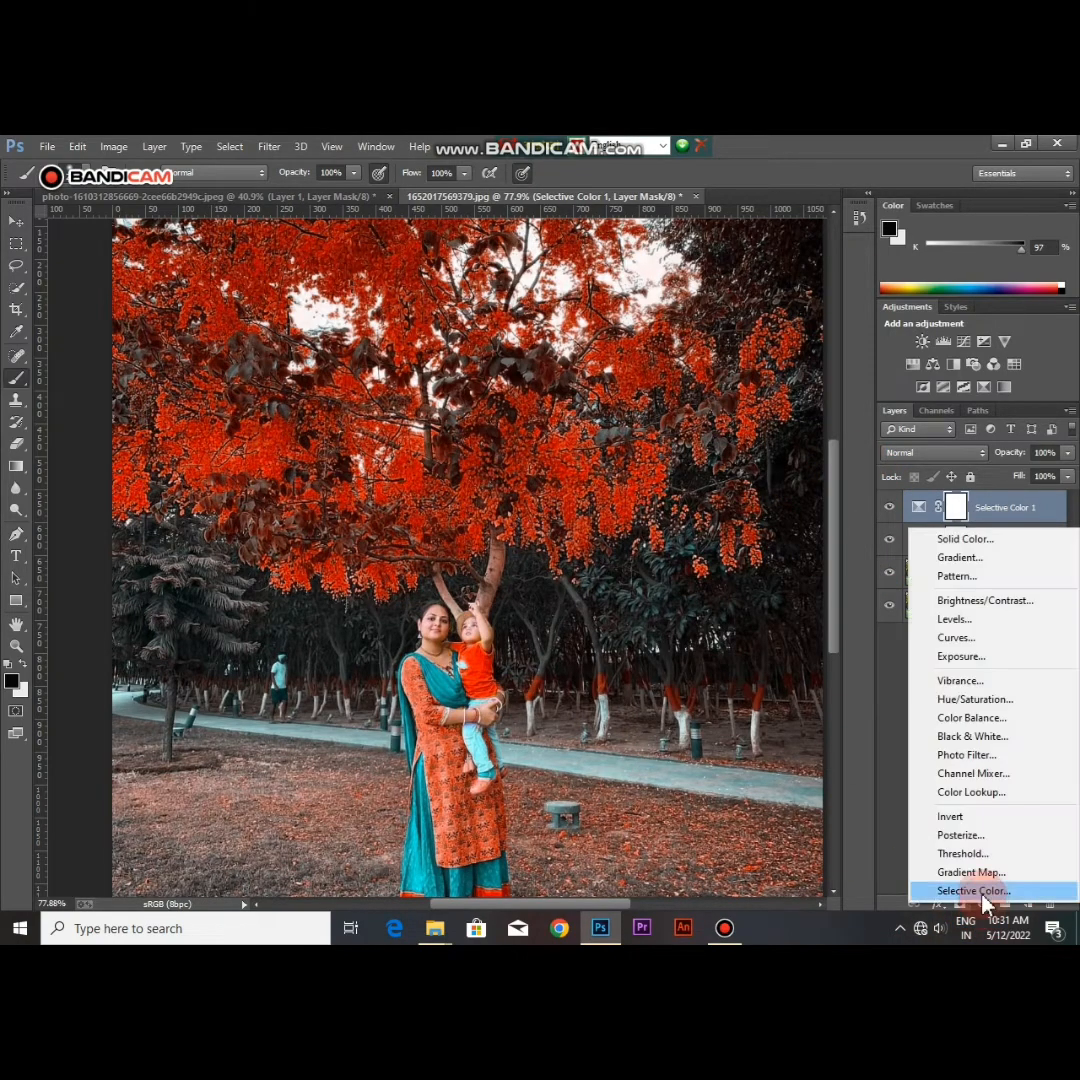
pyautogui.click(978, 718)
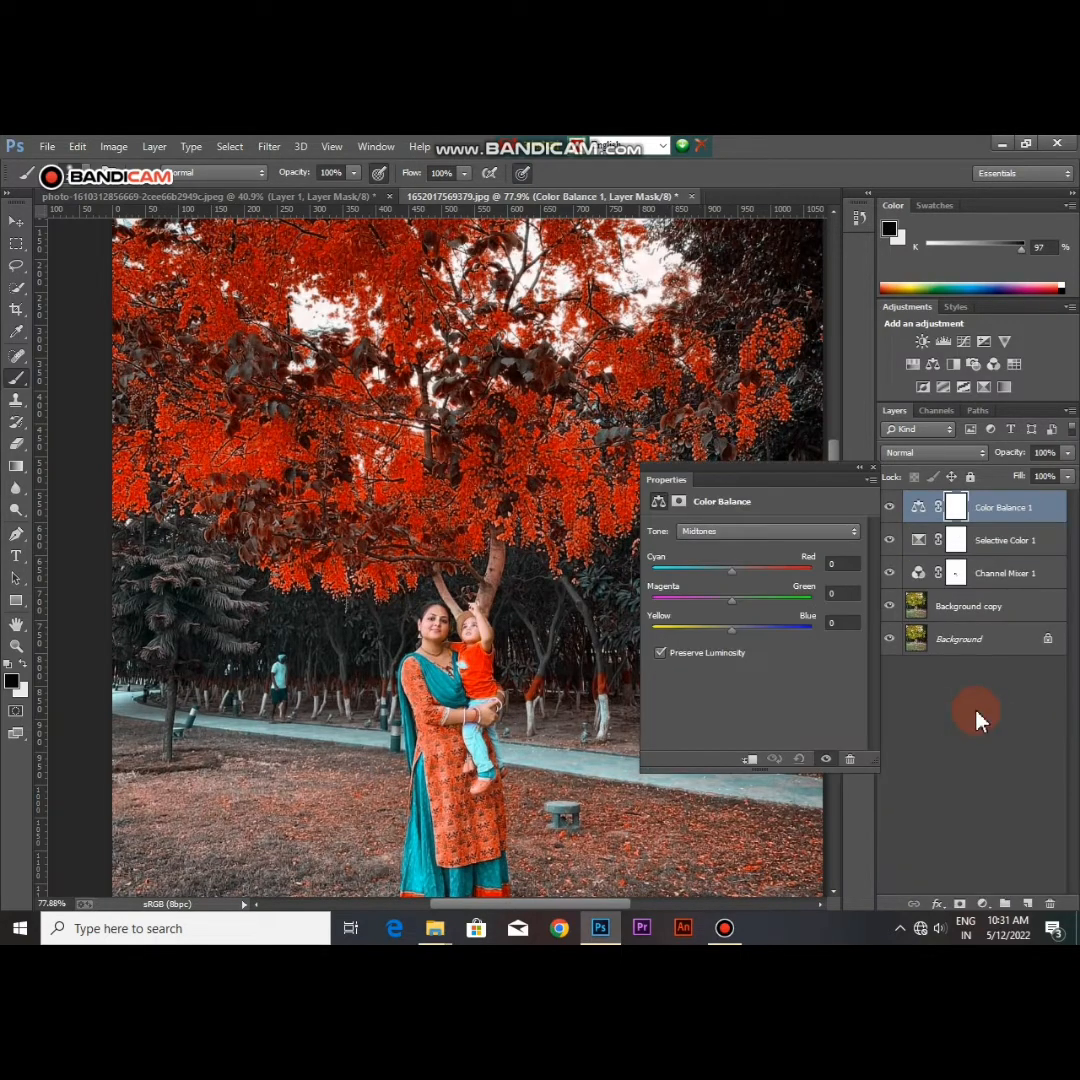
pyautogui.moveTo(731, 571); pyautogui.dragTo(712, 575)
pyautogui.moveTo(713, 573); pyautogui.dragTo(715, 578)
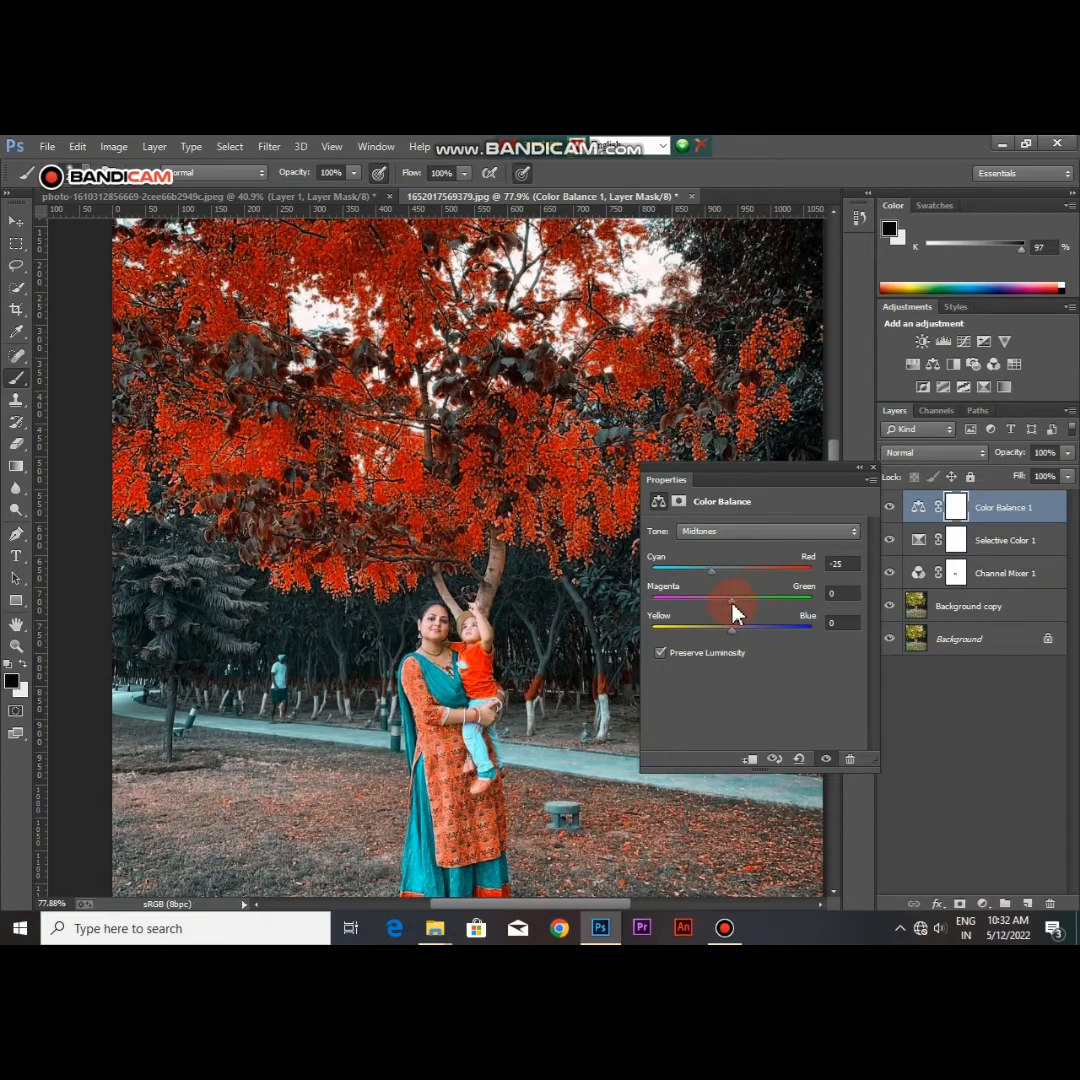
pyautogui.moveTo(732, 603); pyautogui.dragTo(712, 598)
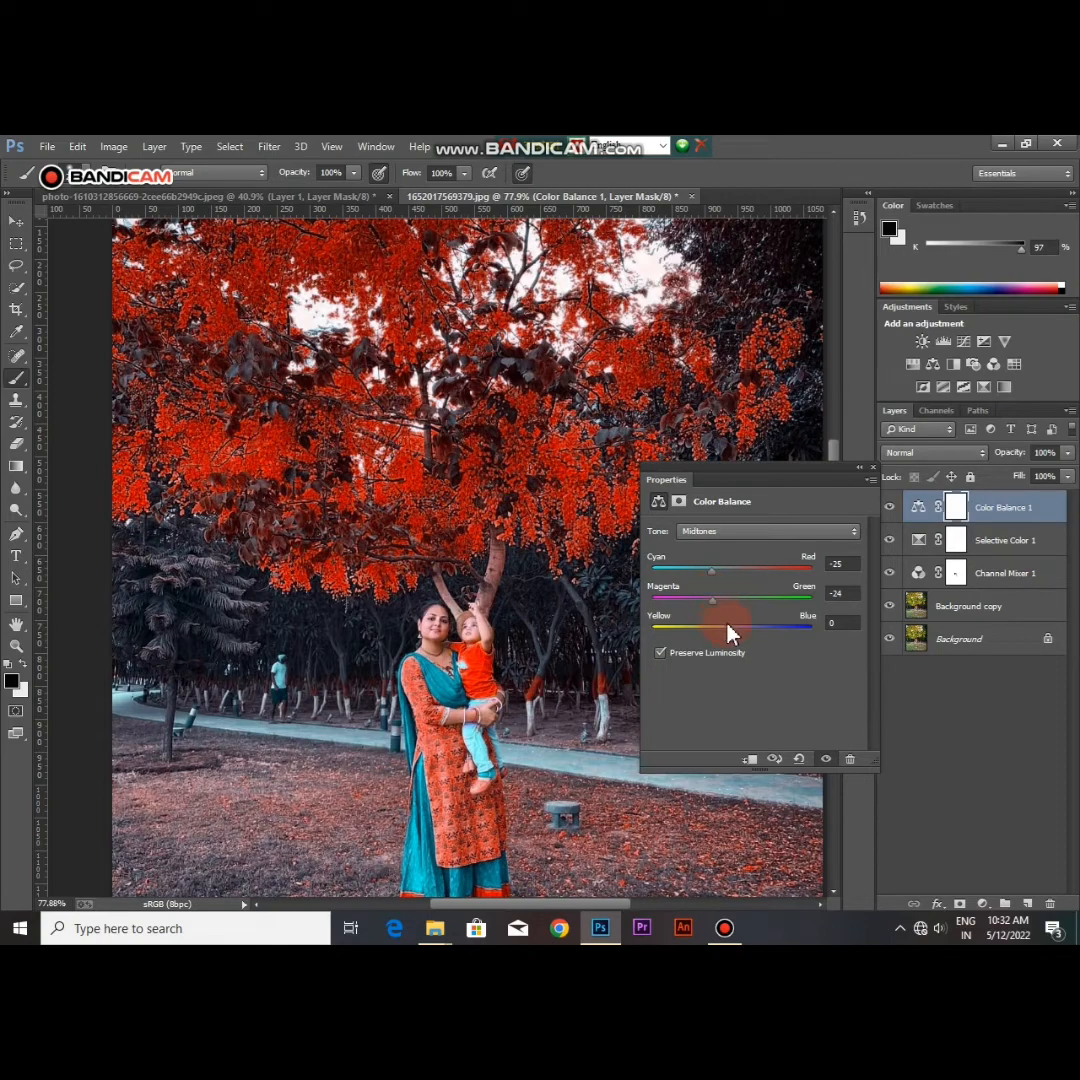
pyautogui.moveTo(735, 637); pyautogui.dragTo(812, 630)
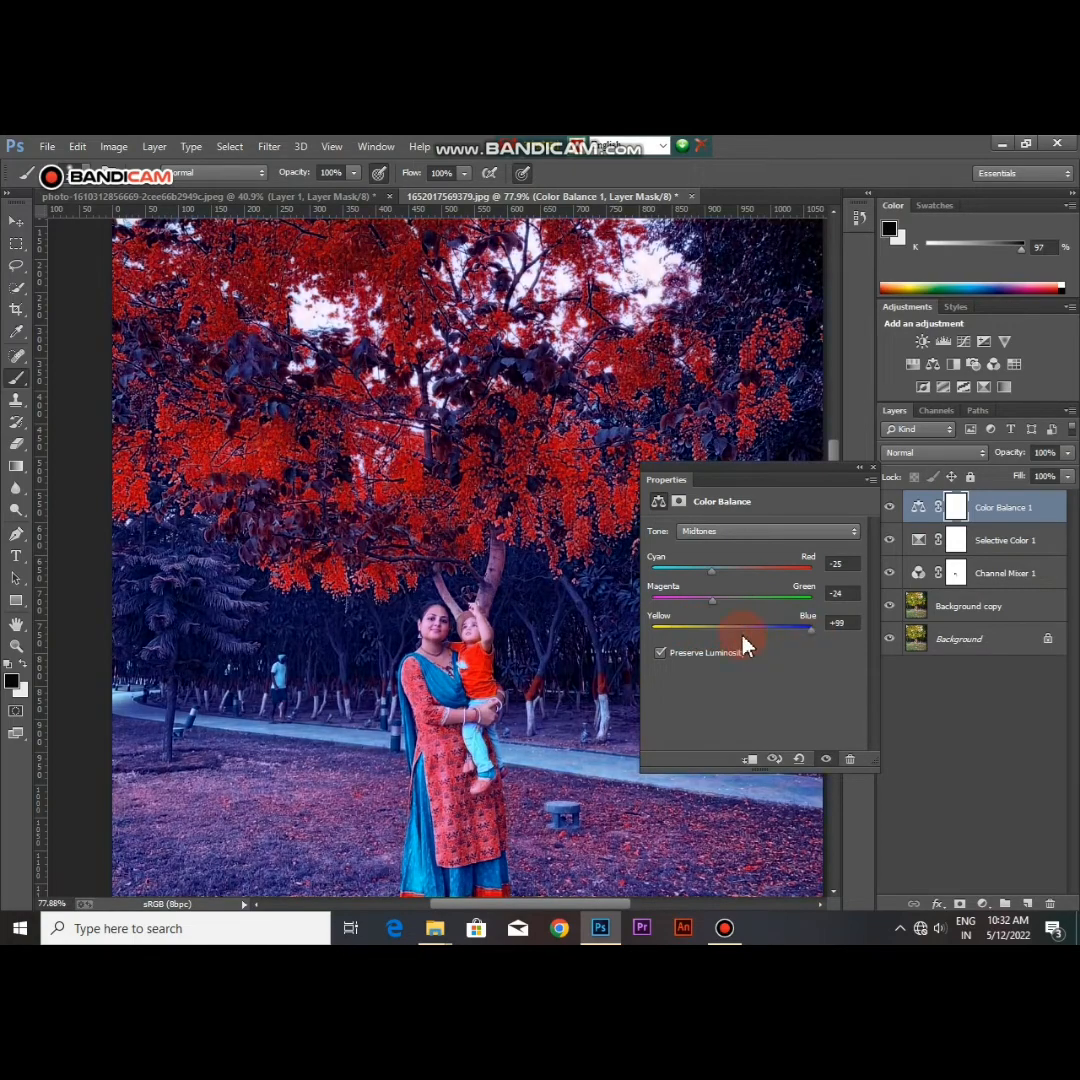
pyautogui.moveTo(743, 640); pyautogui.dragTo(721, 637)
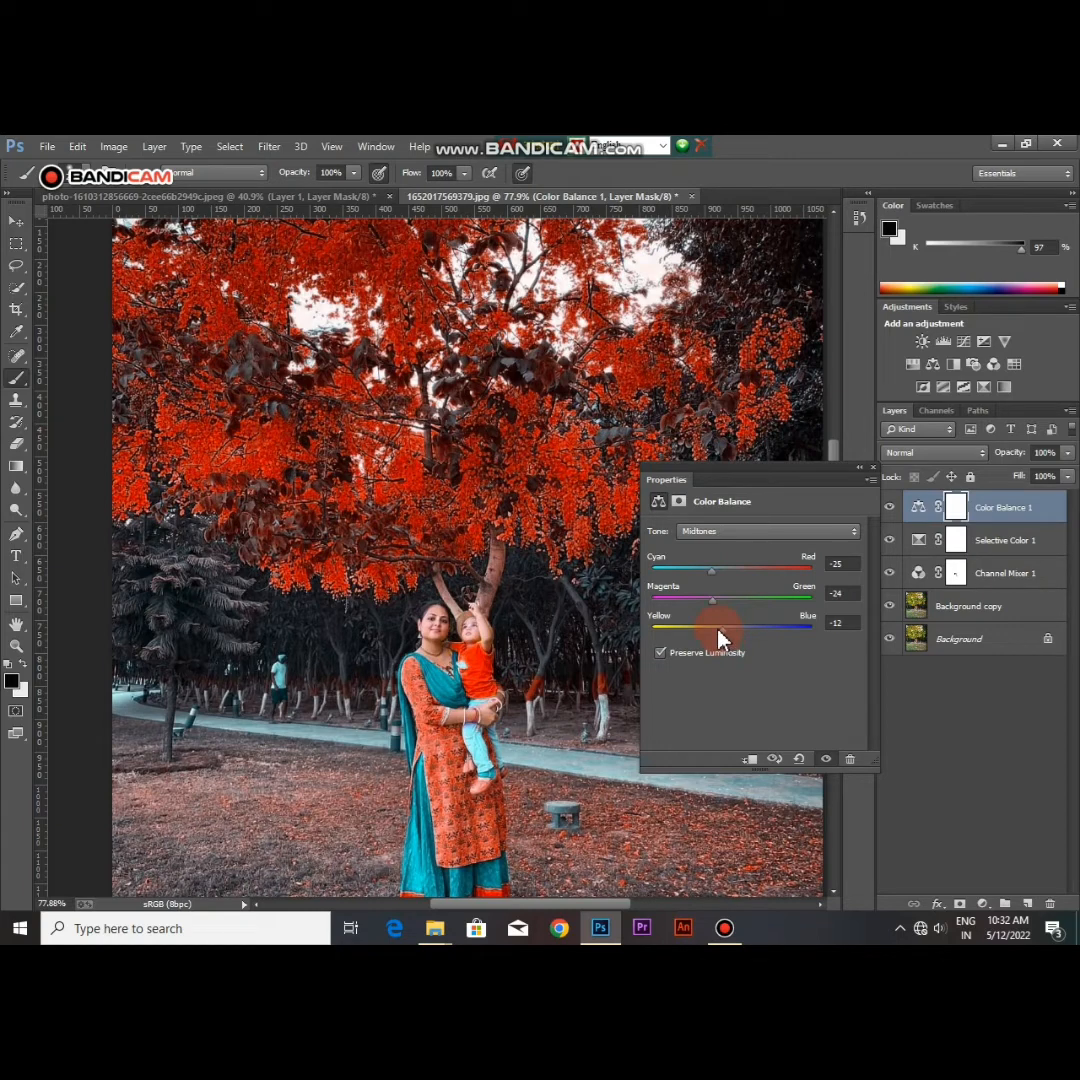
# Step: Shift the Color Balance Shadows to Magenta-Green -8 and Yellow-Blue -7
pyautogui.click(753, 536)
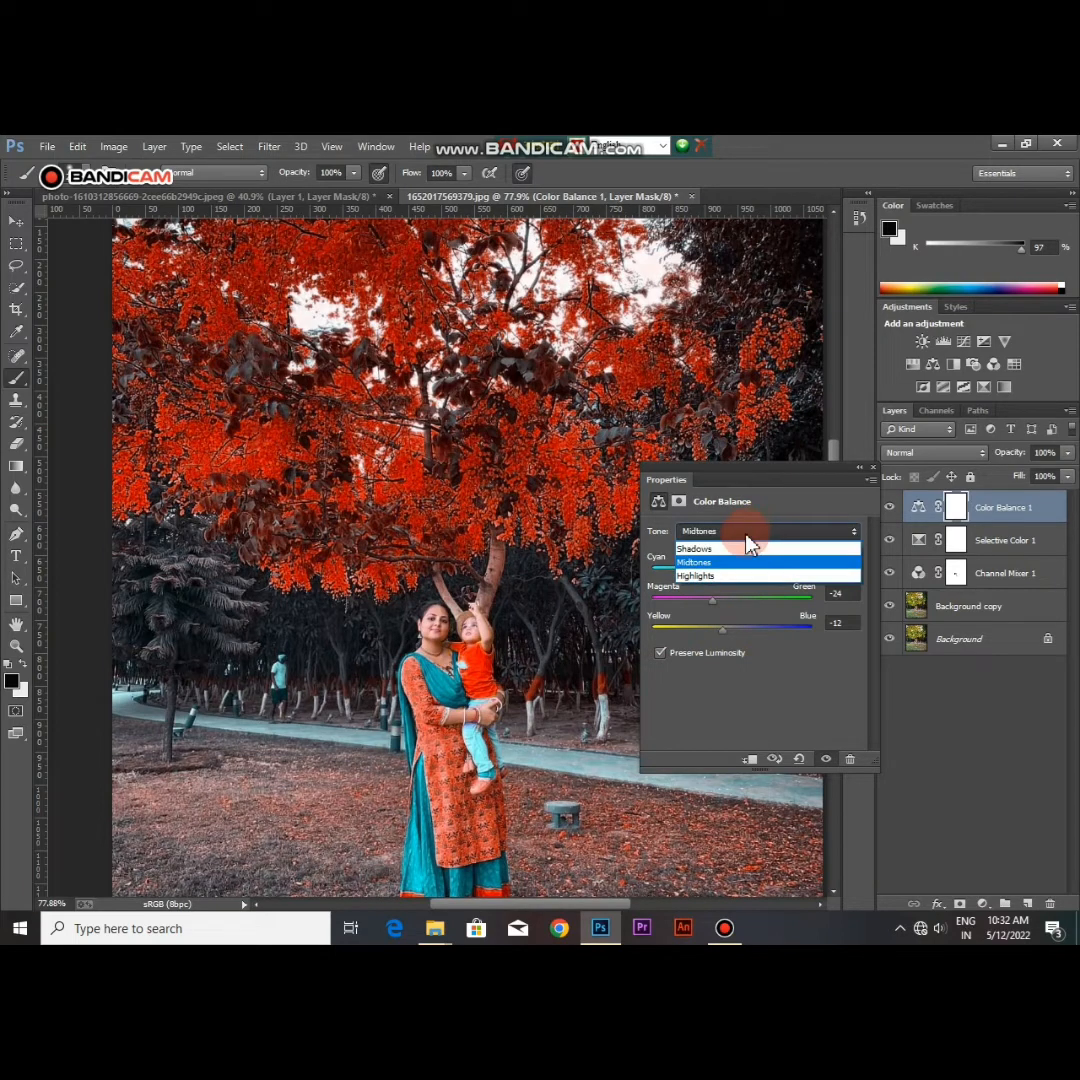
pyautogui.click(695, 549)
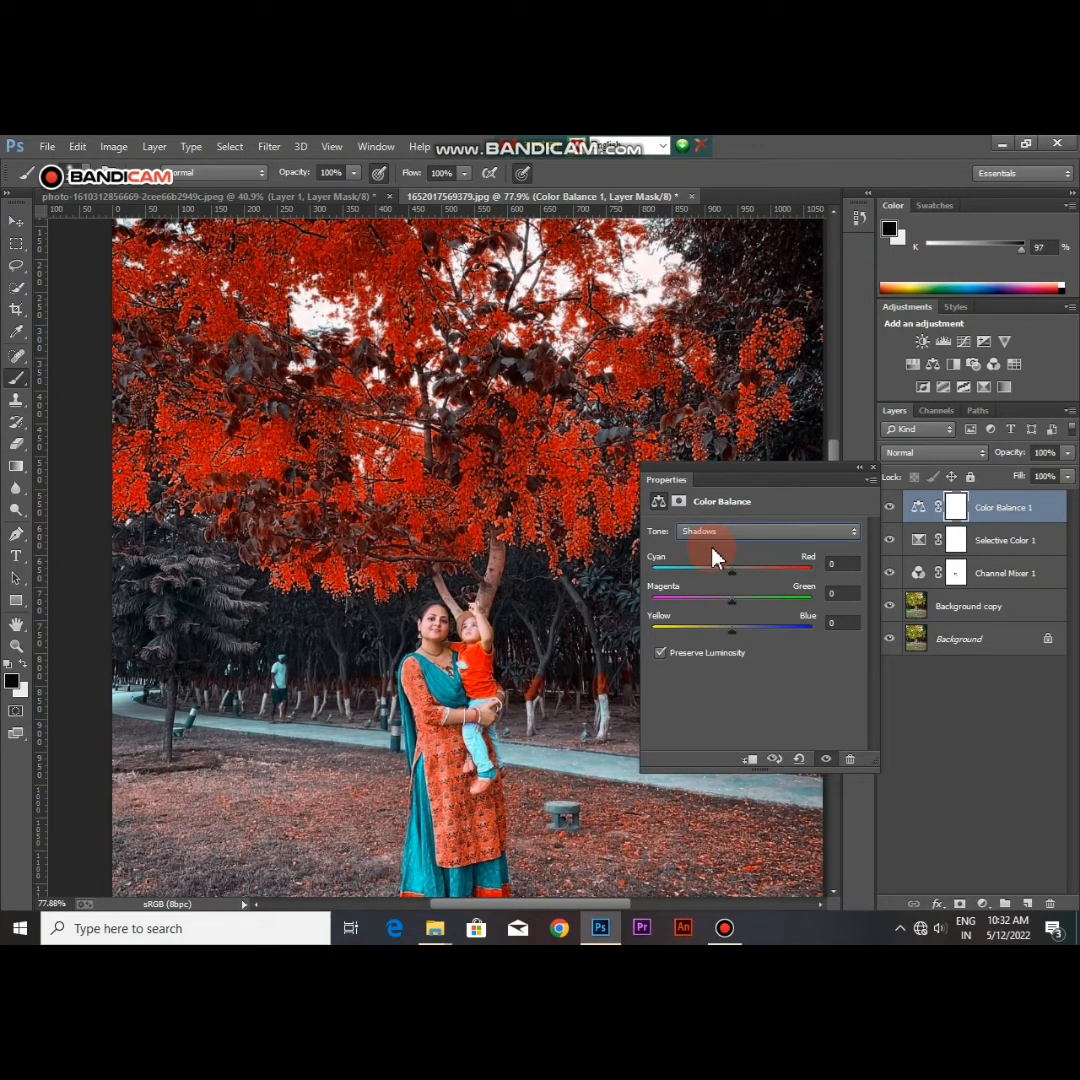
pyautogui.moveTo(735, 583); pyautogui.dragTo(728, 632)
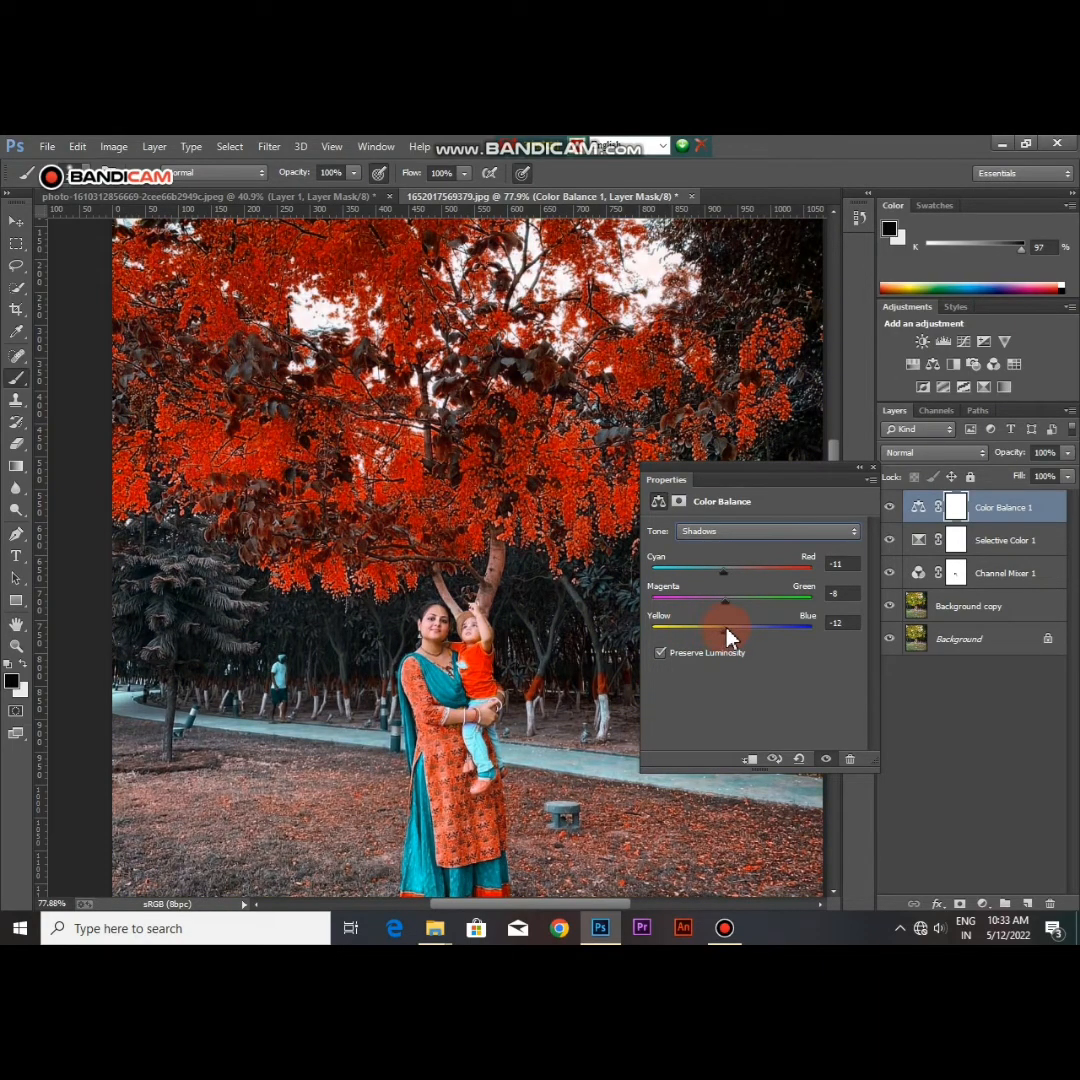
# Step: Set the Color Balance Highlights to Cyan-Red -22, Magenta-Green -18 and Yellow-Blue -7
pyautogui.click(736, 531)
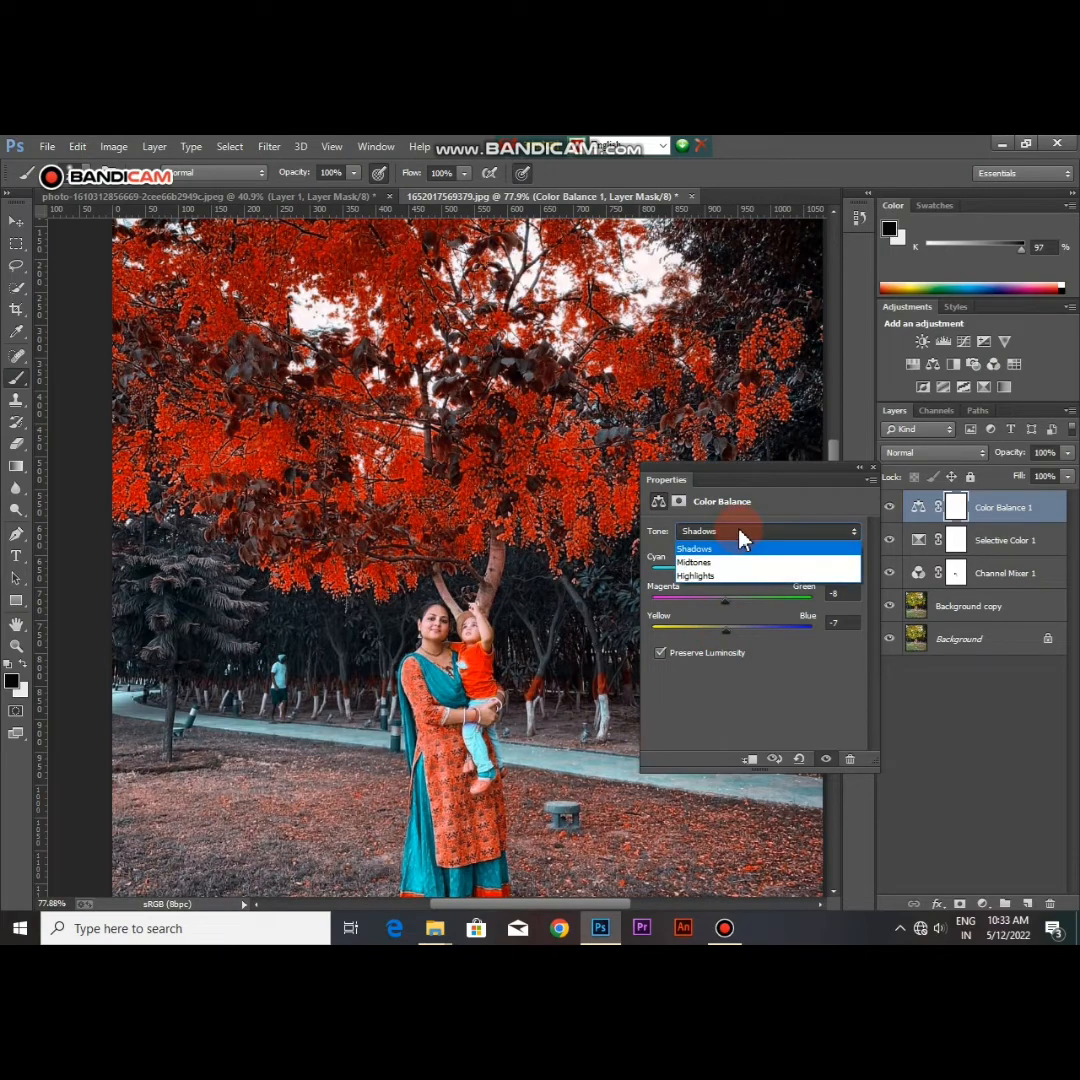
pyautogui.click(709, 578)
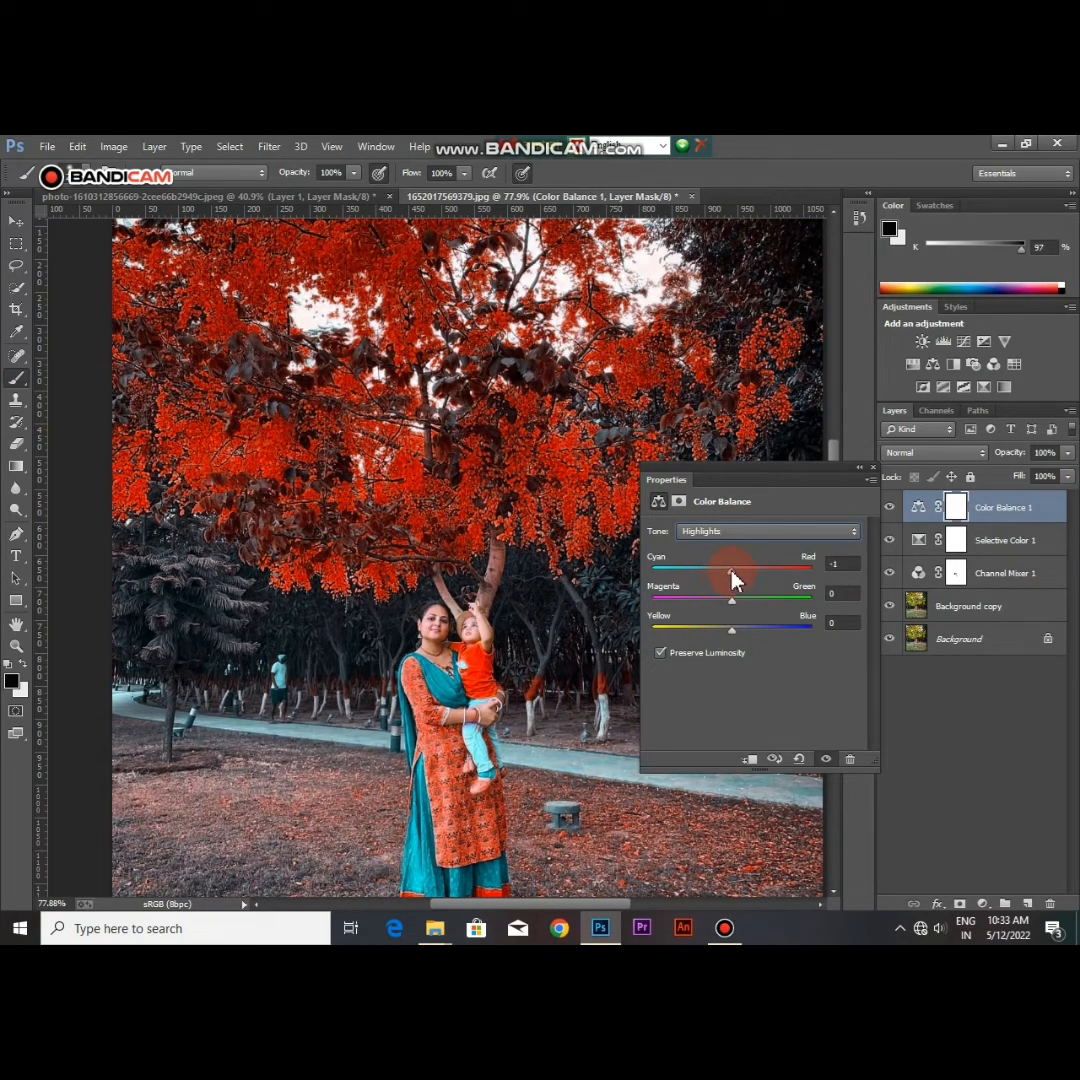
pyautogui.moveTo(733, 572); pyautogui.dragTo(707, 576)
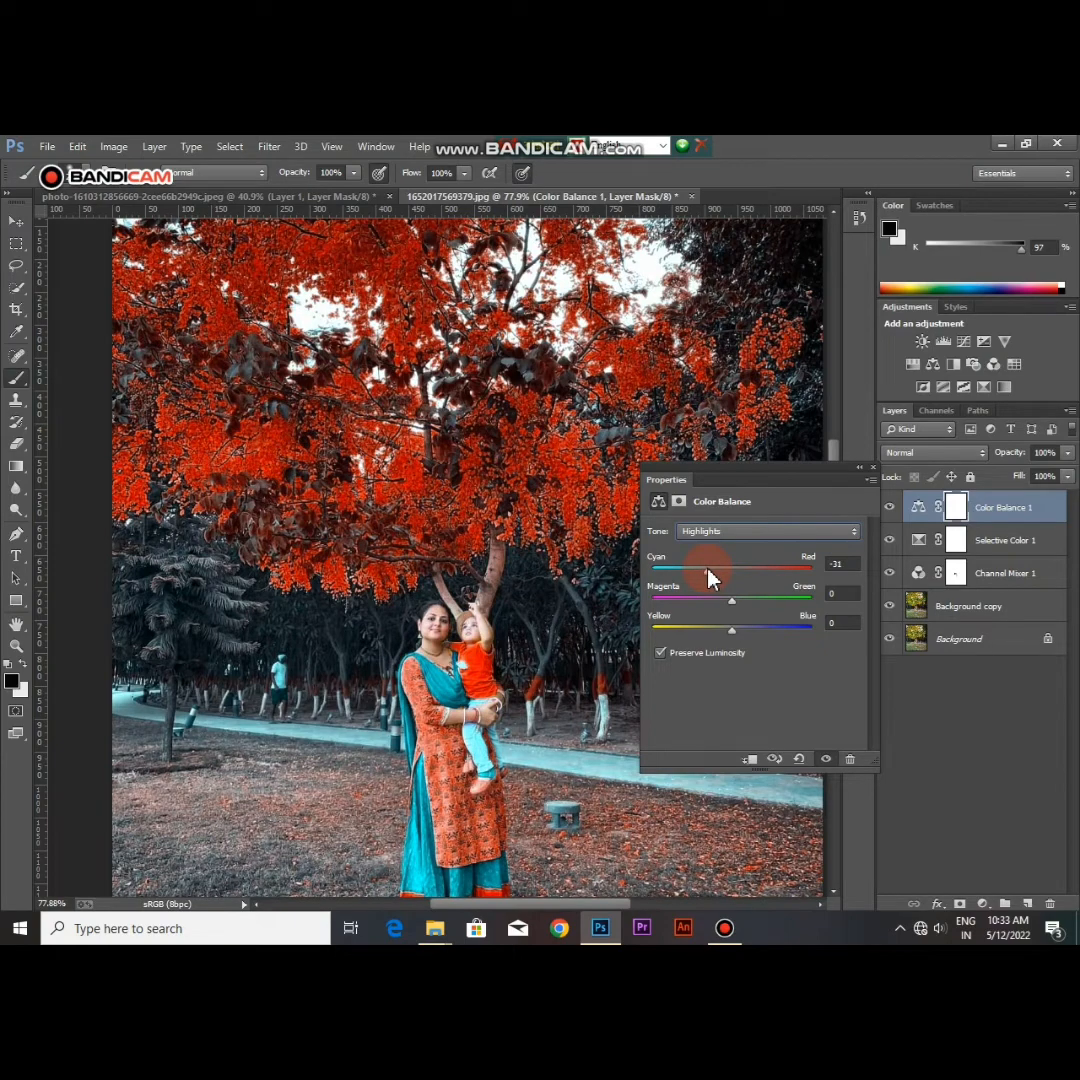
pyautogui.moveTo(733, 608)
pyautogui.mouseDown()
pyautogui.moveTo(716, 602)
pyautogui.moveTo(734, 632)
pyautogui.moveTo(722, 638)
pyautogui.mouseUp()
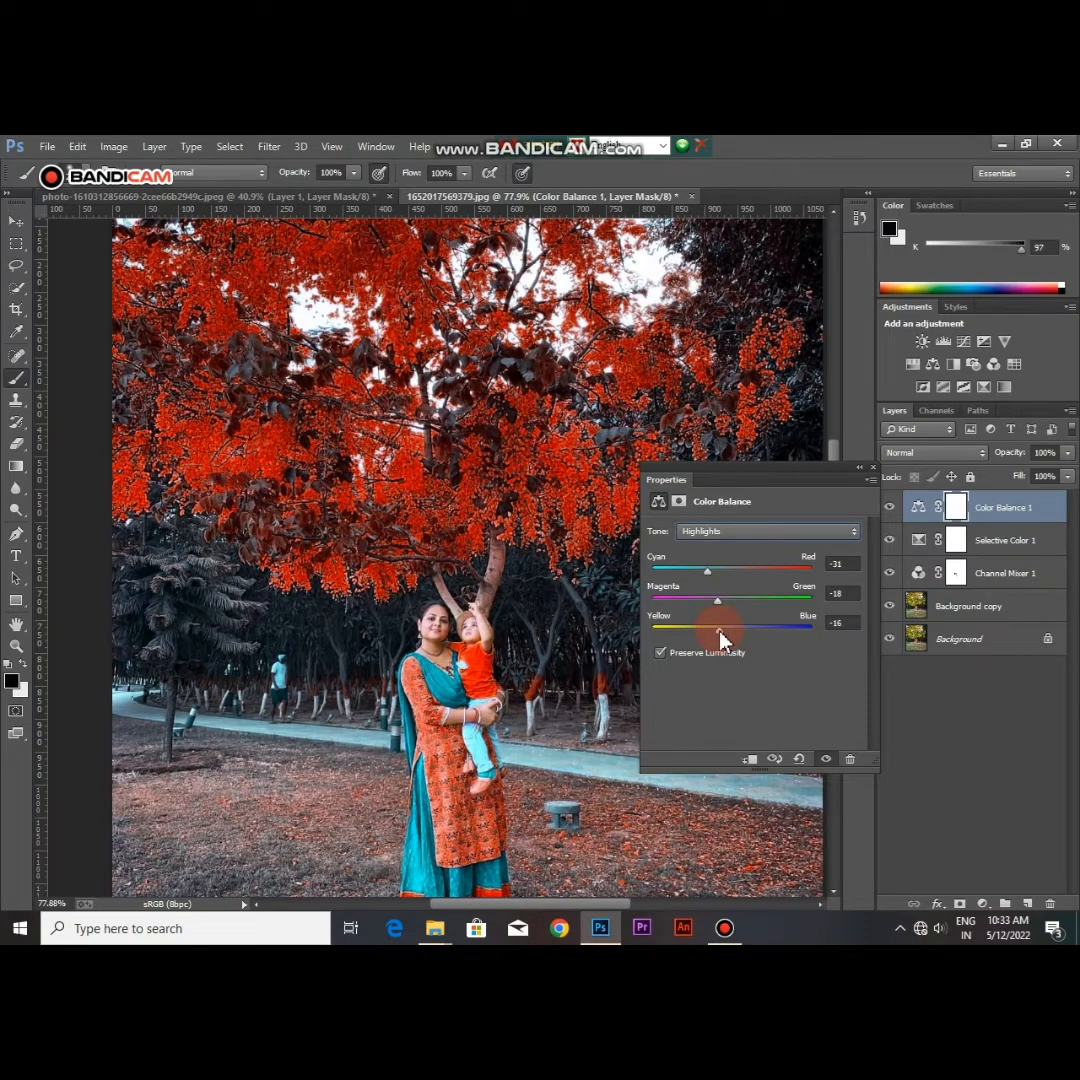
pyautogui.moveTo(688, 583); pyautogui.dragTo(724, 584)
pyautogui.moveTo(724, 590); pyautogui.dragTo(727, 636)
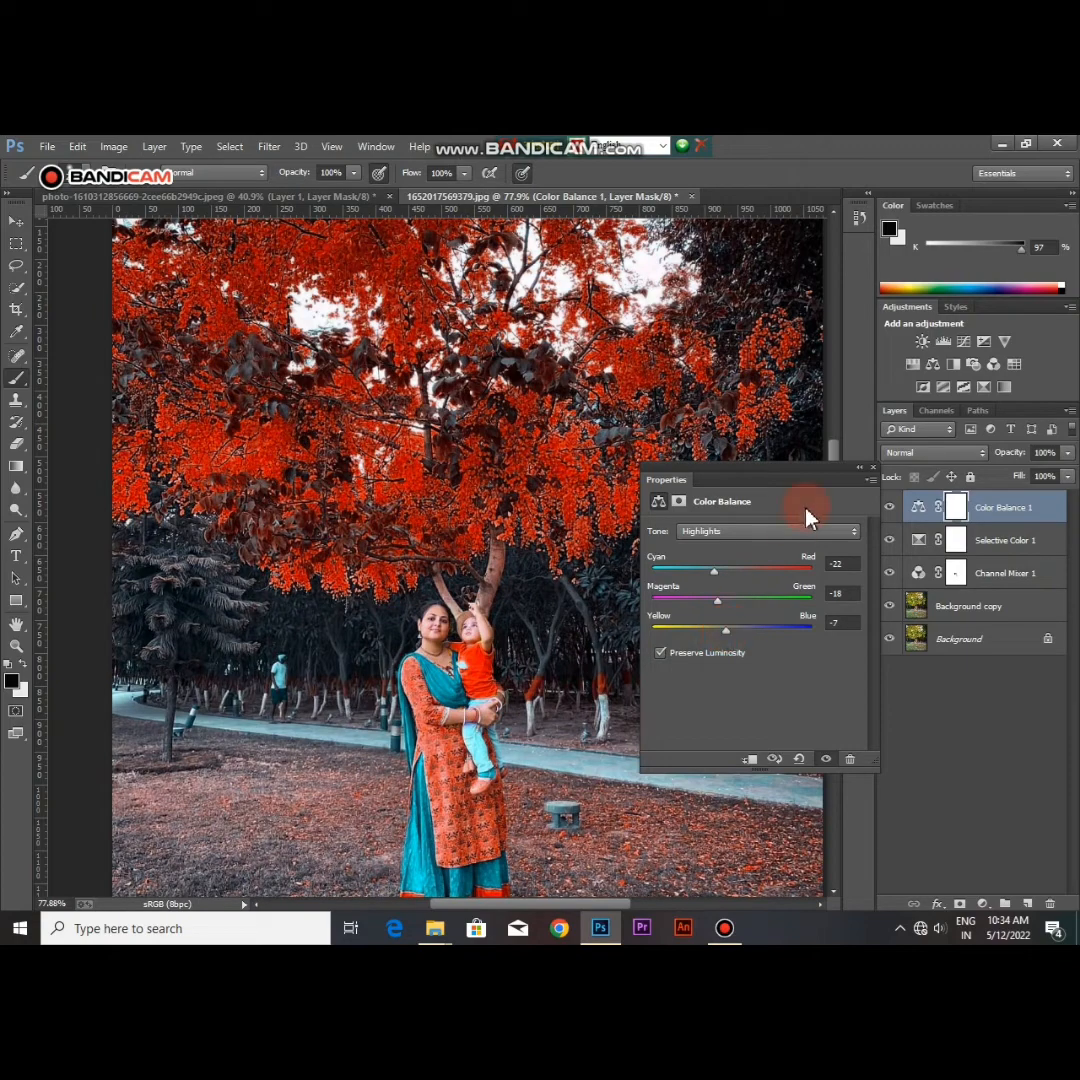
pyautogui.click(873, 470)
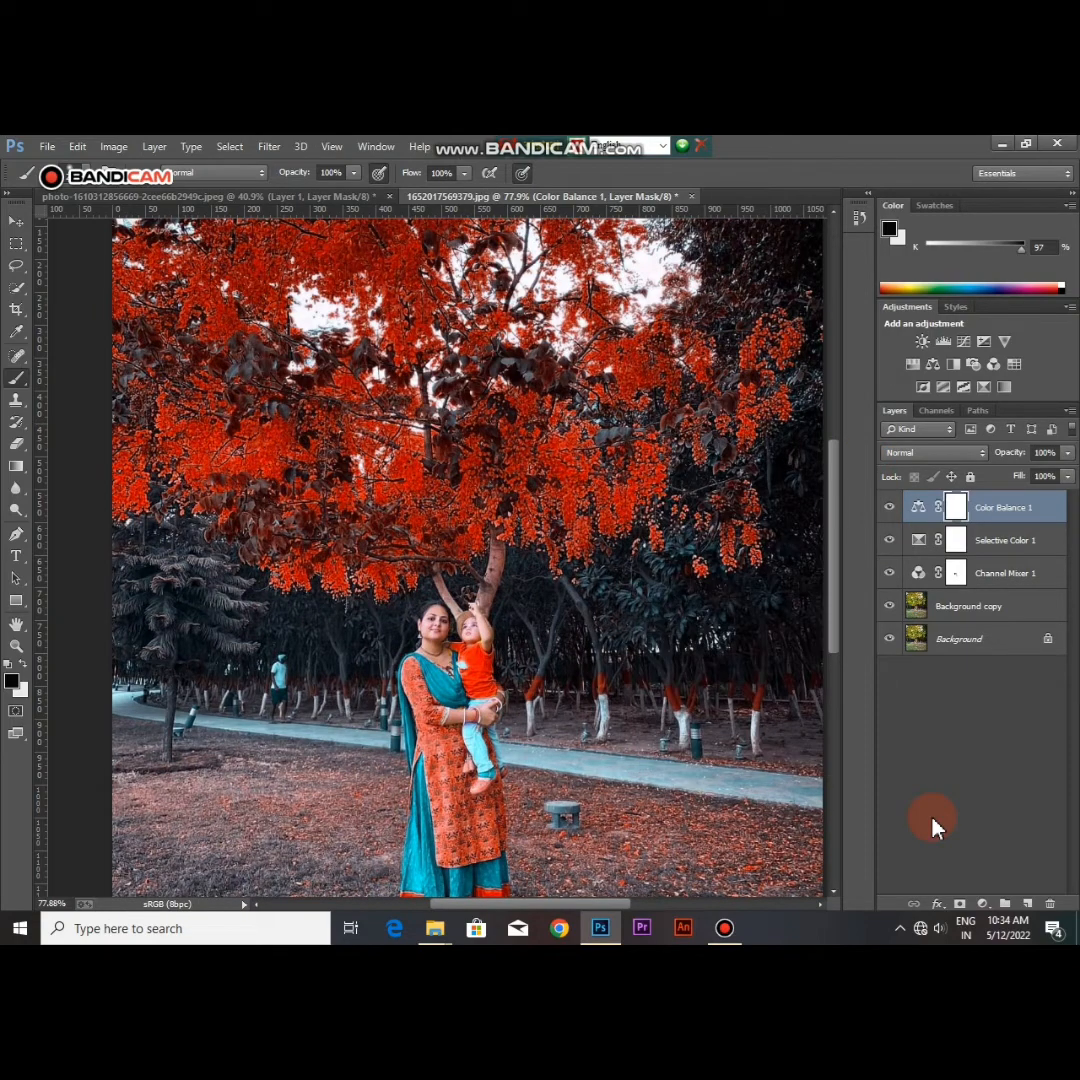
# Step: Add a new layer above the Color Balance adjustment and fill it with near-white (RGB 247, 245, 245) using the Paint Bucket
pyautogui.click(1027, 905)
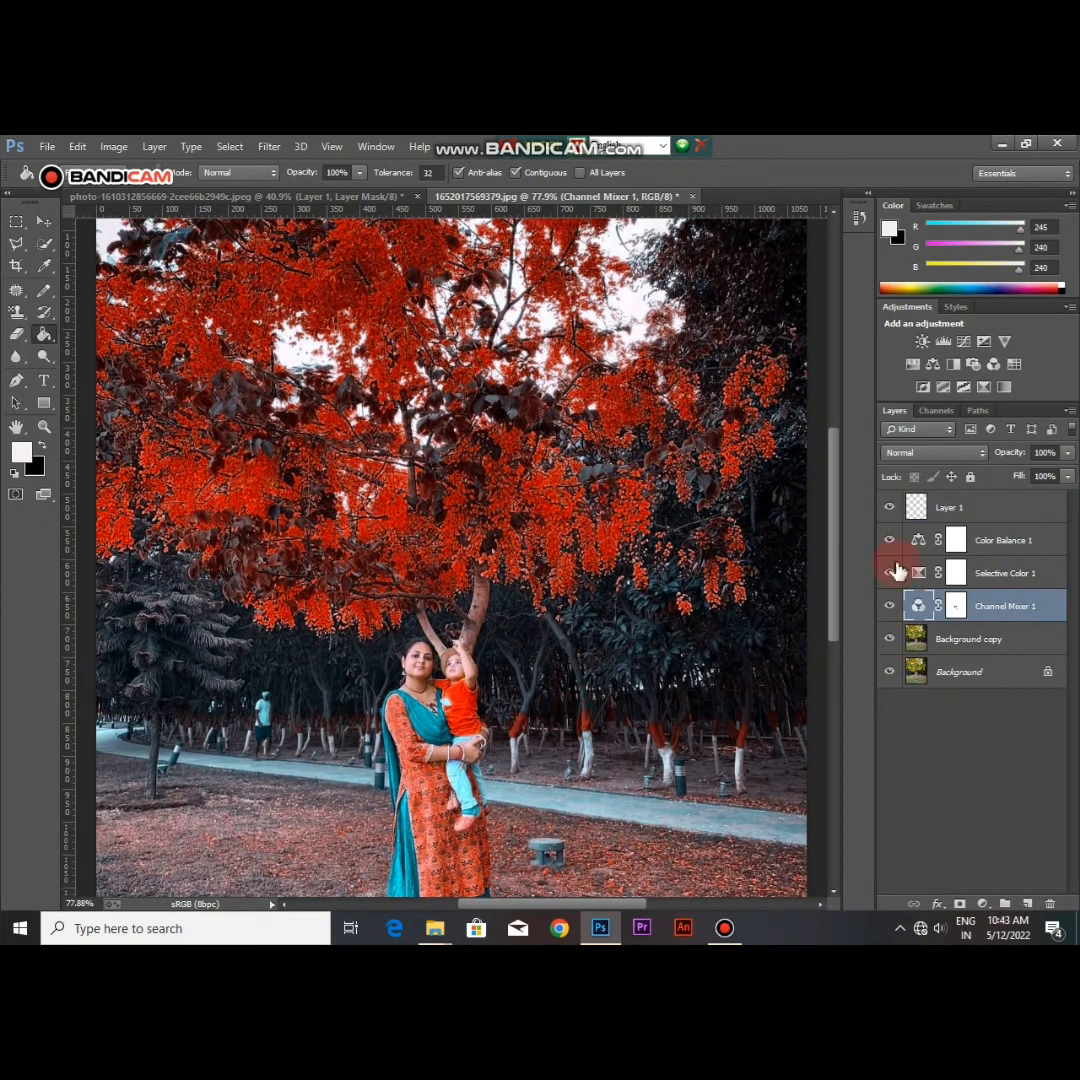
pyautogui.click(960, 508)
pyautogui.click(20, 458)
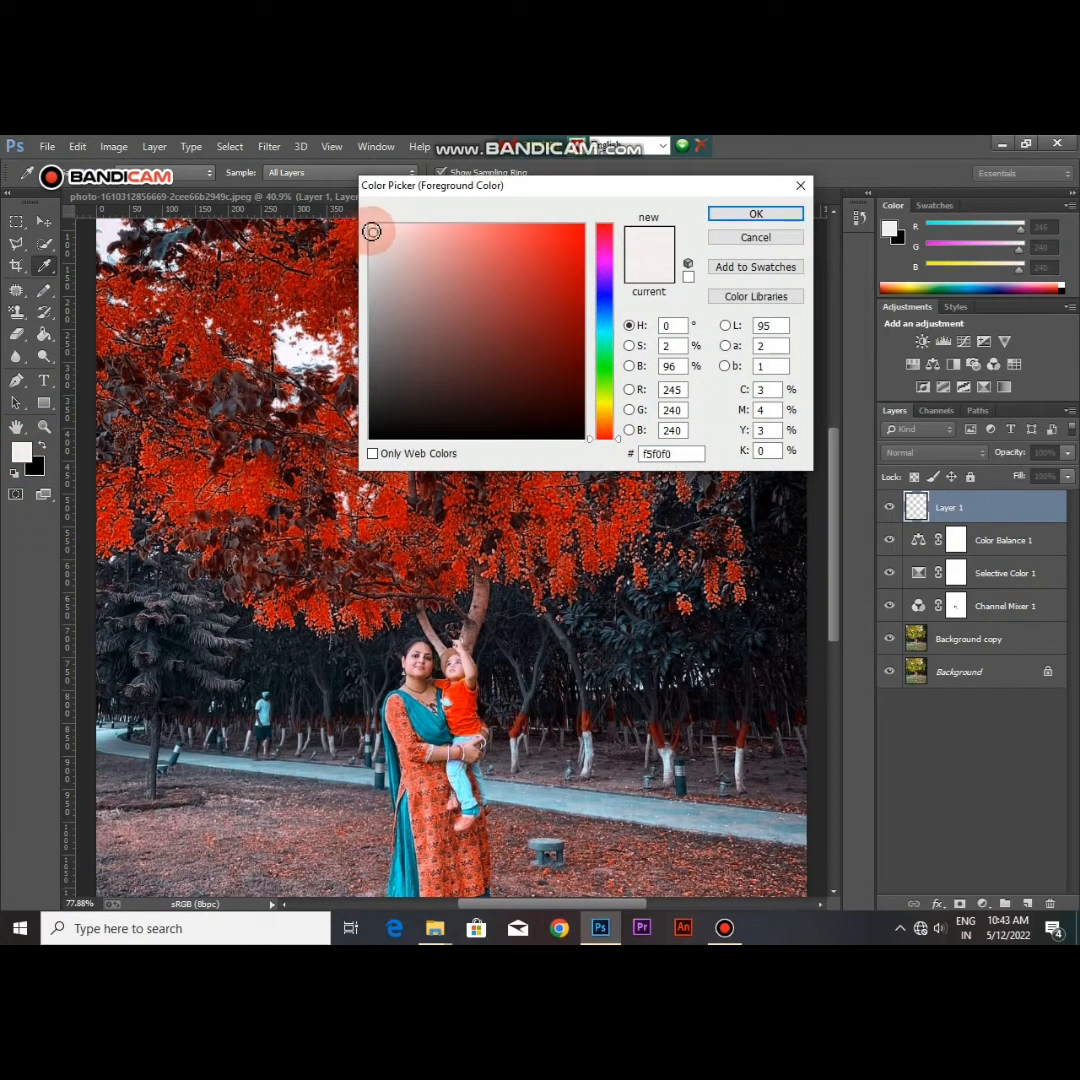
pyautogui.click(756, 213)
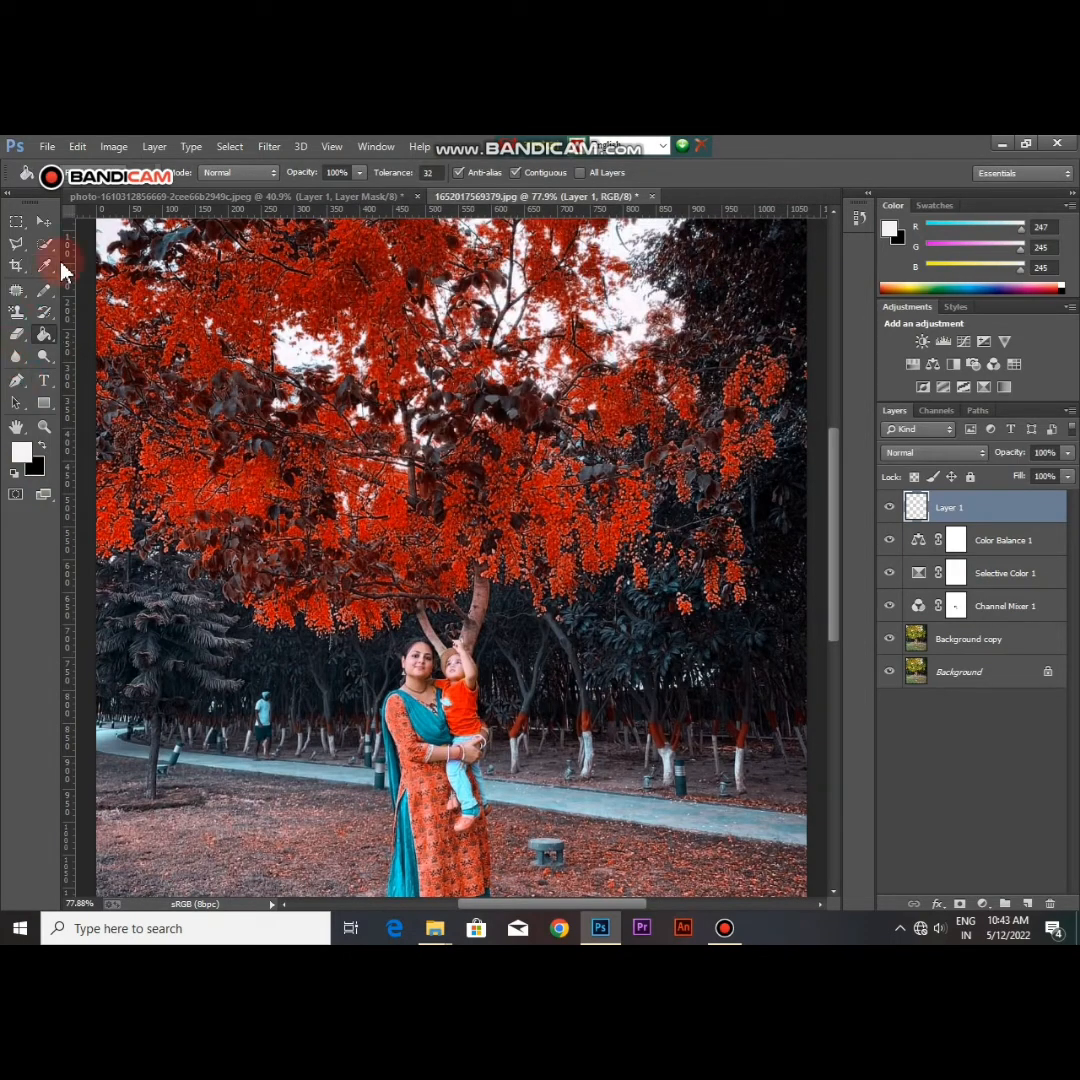
pyautogui.click(53, 343)
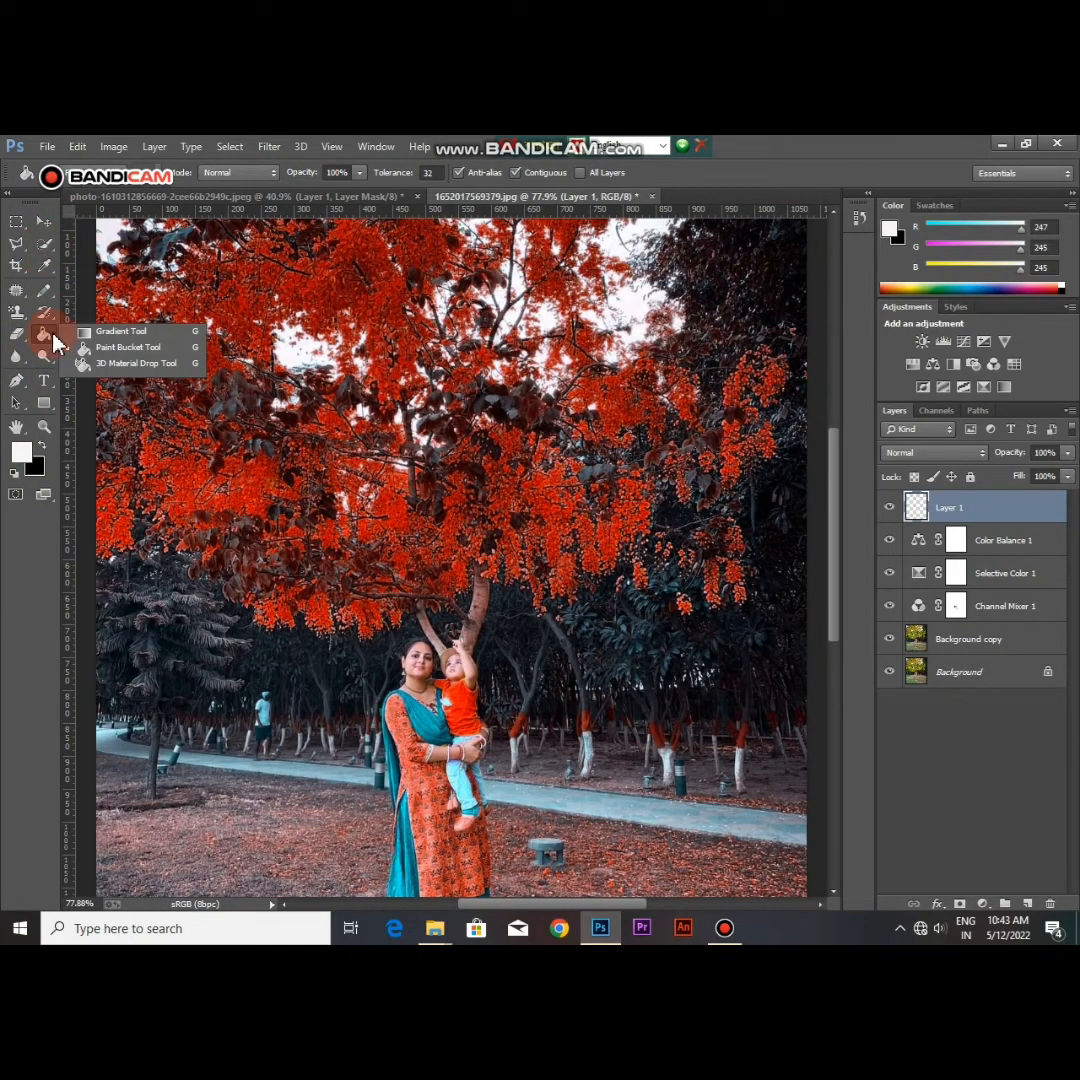
pyautogui.click(126, 350)
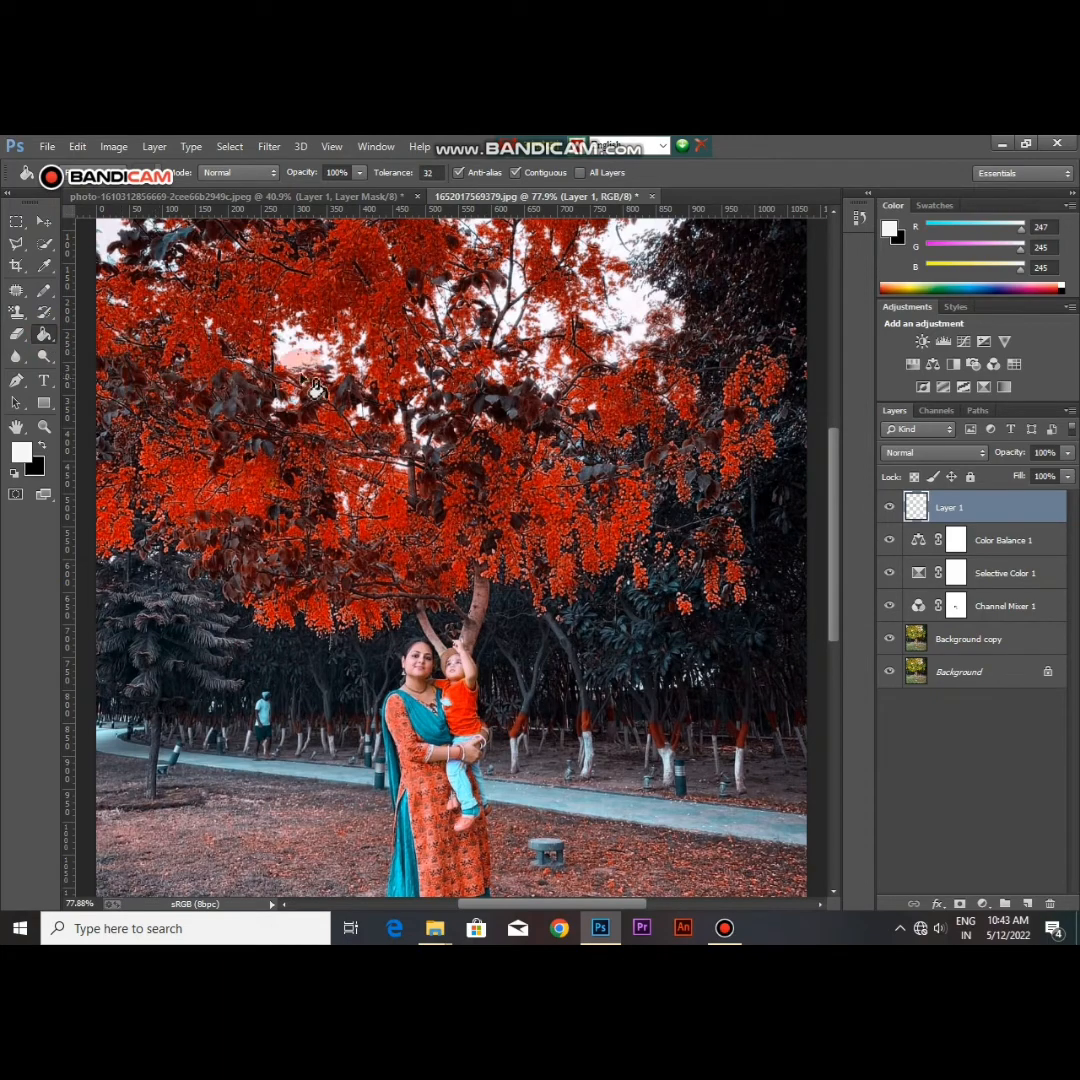
pyautogui.click(380, 406)
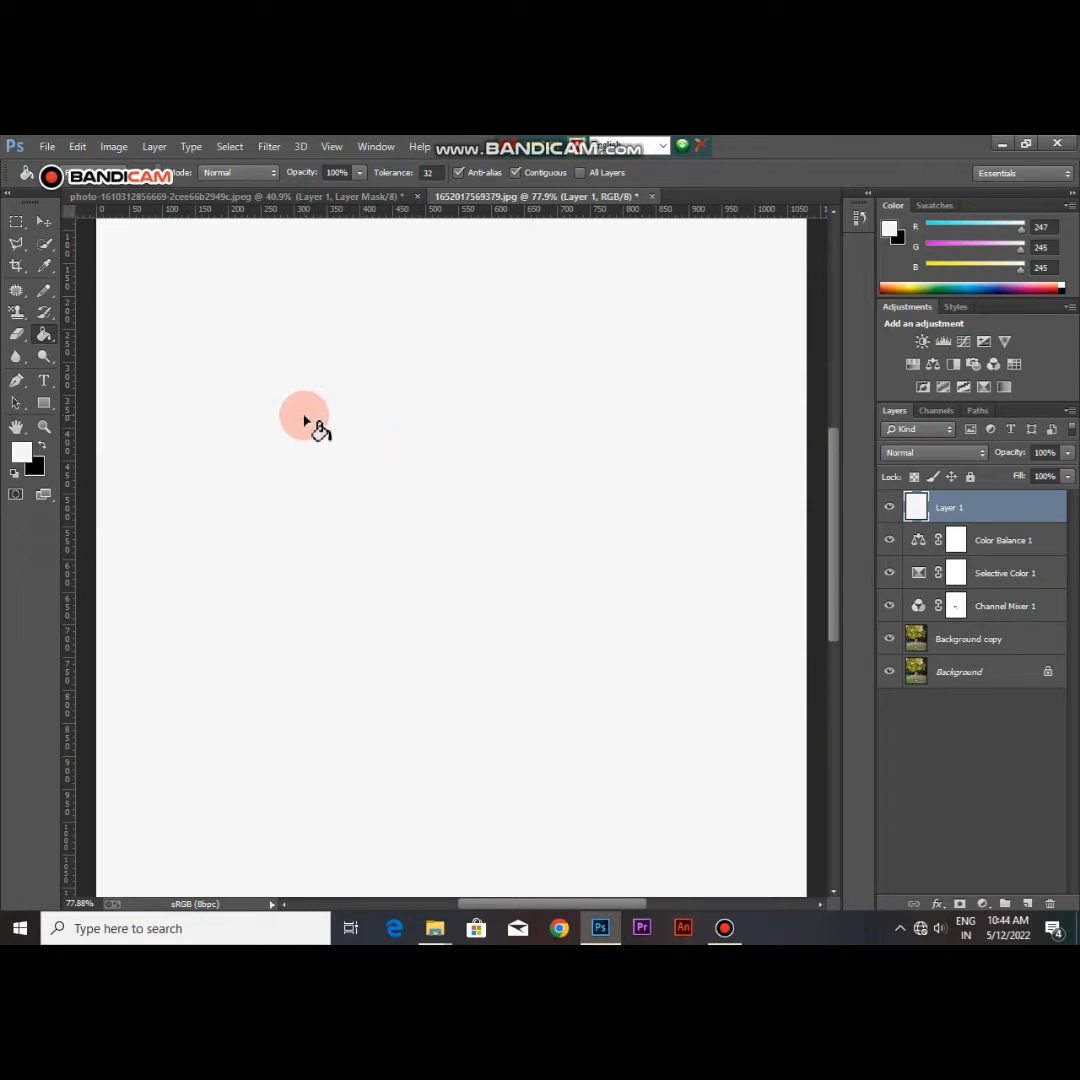
# Step: Set Layer 1's blend mode to Soft Light and give it a layer mask inverted to black
pyautogui.click(970, 455)
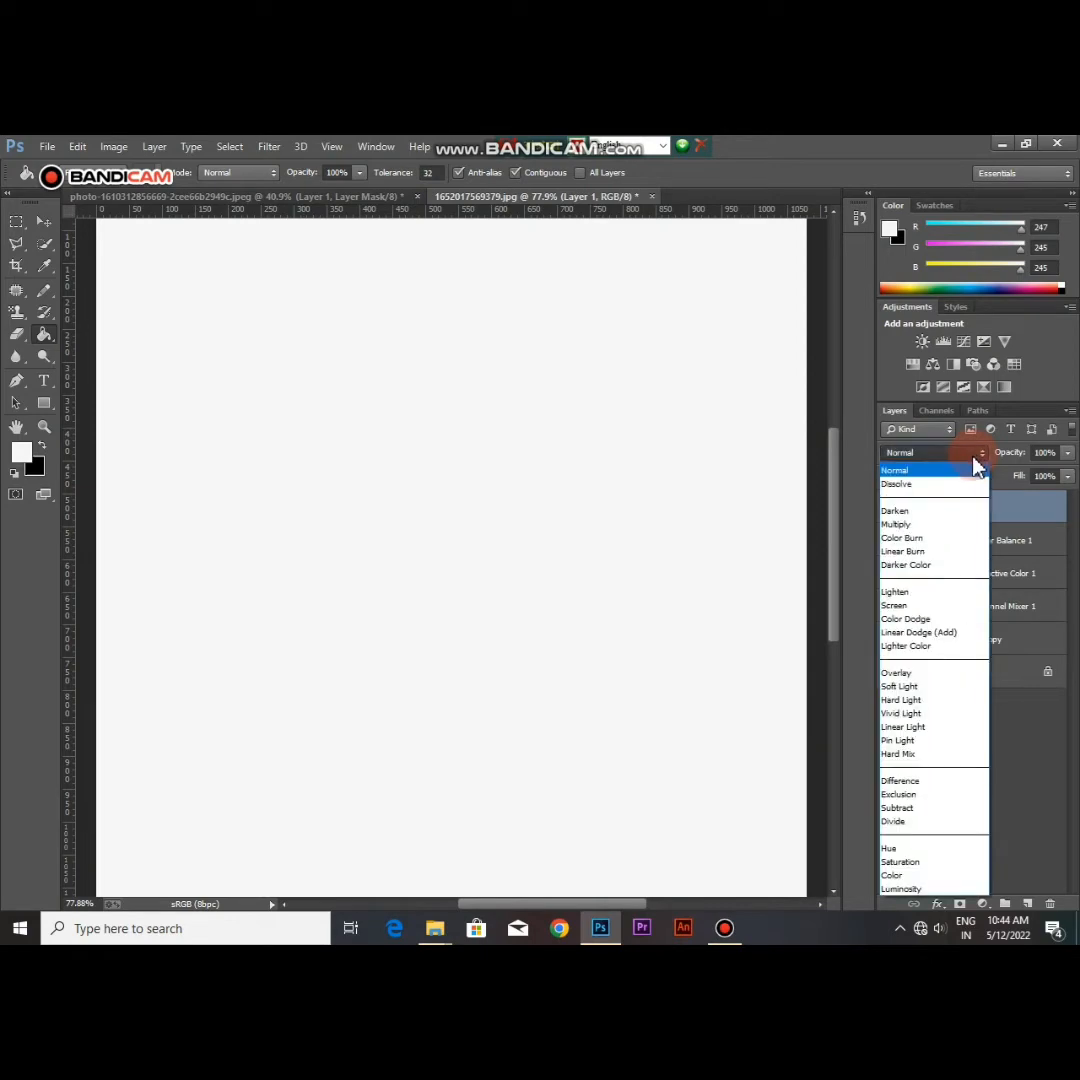
pyautogui.click(912, 688)
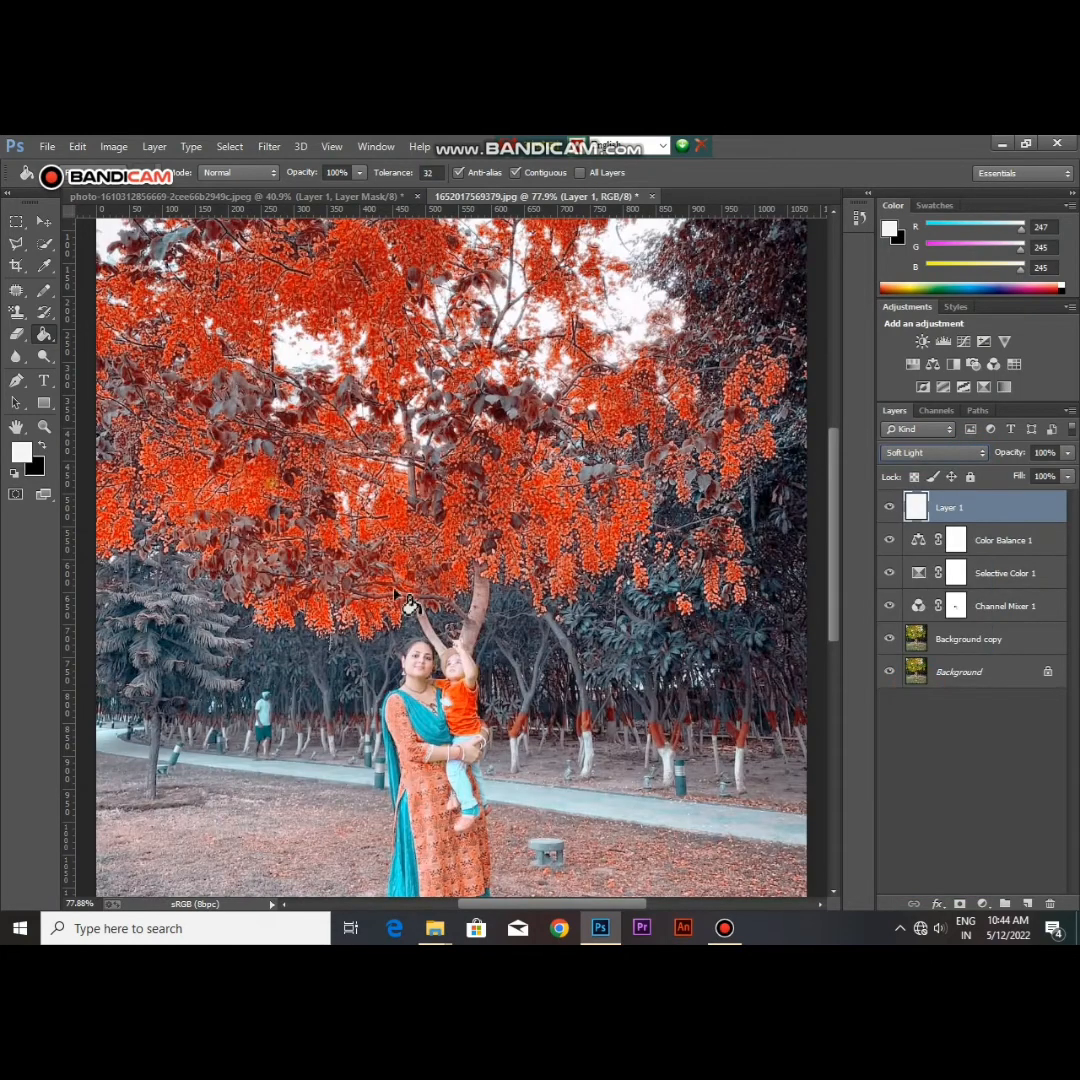
pyautogui.click(936, 904)
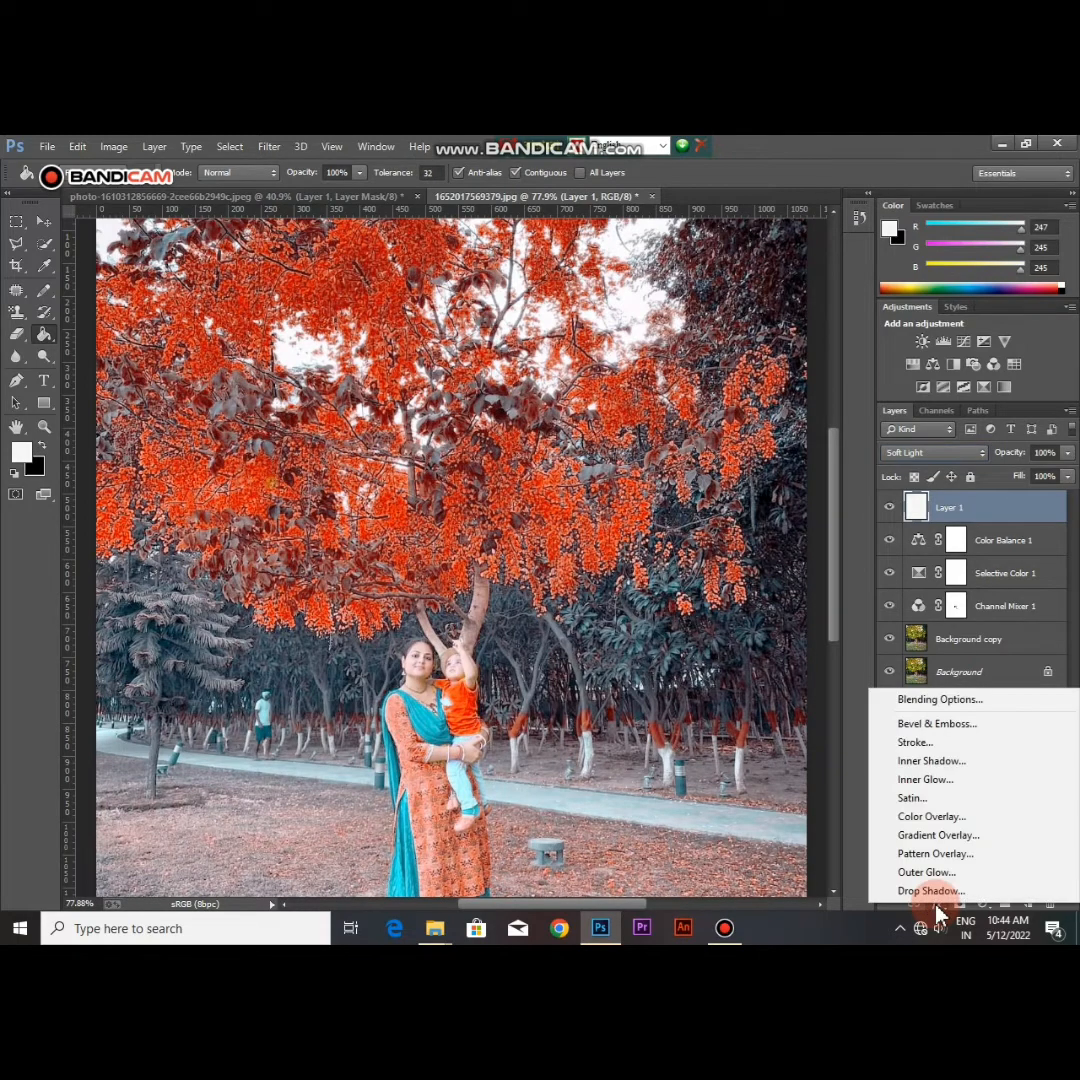
pyautogui.click(945, 906)
pyautogui.click(959, 904)
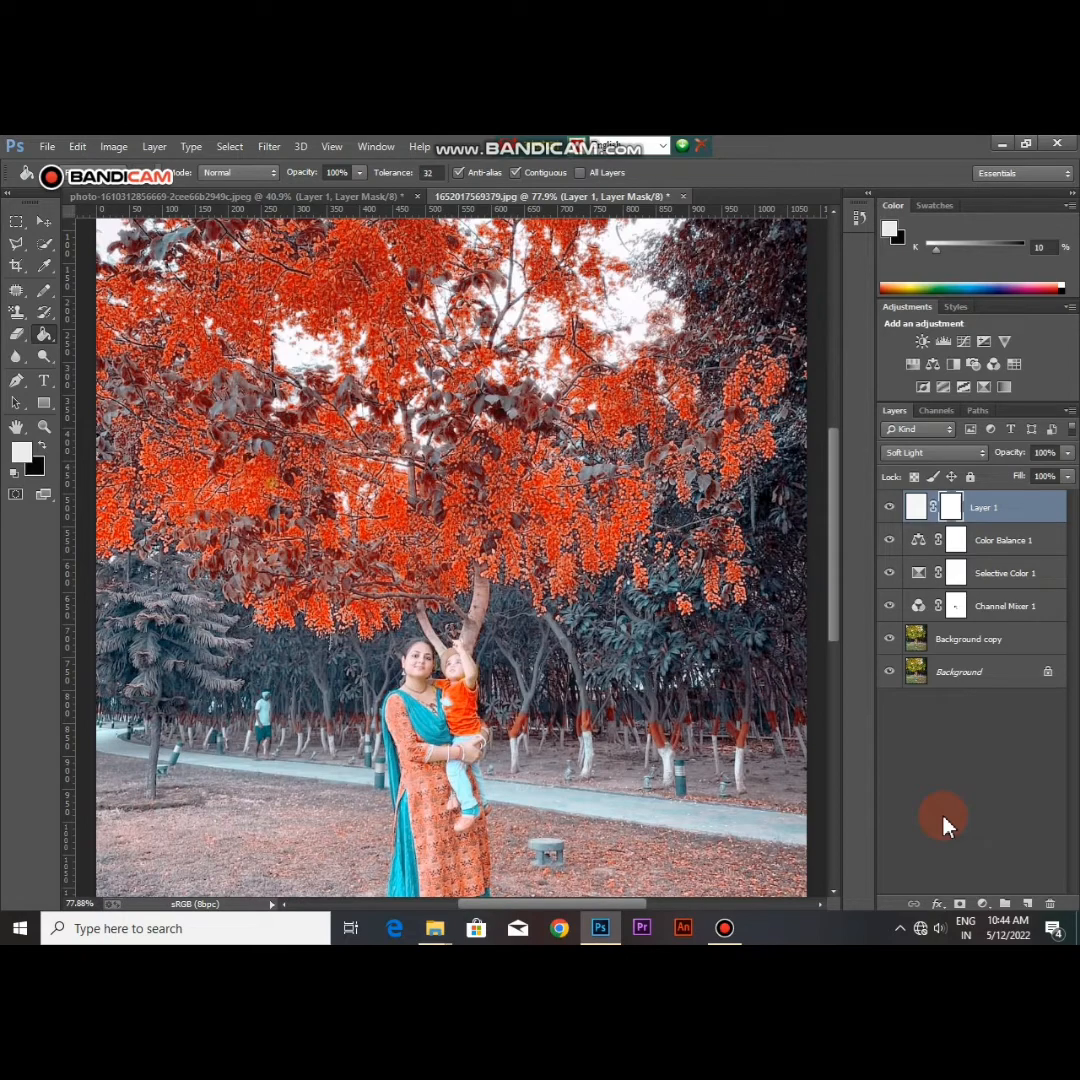
pyautogui.hotkey('ctrl', 'i')
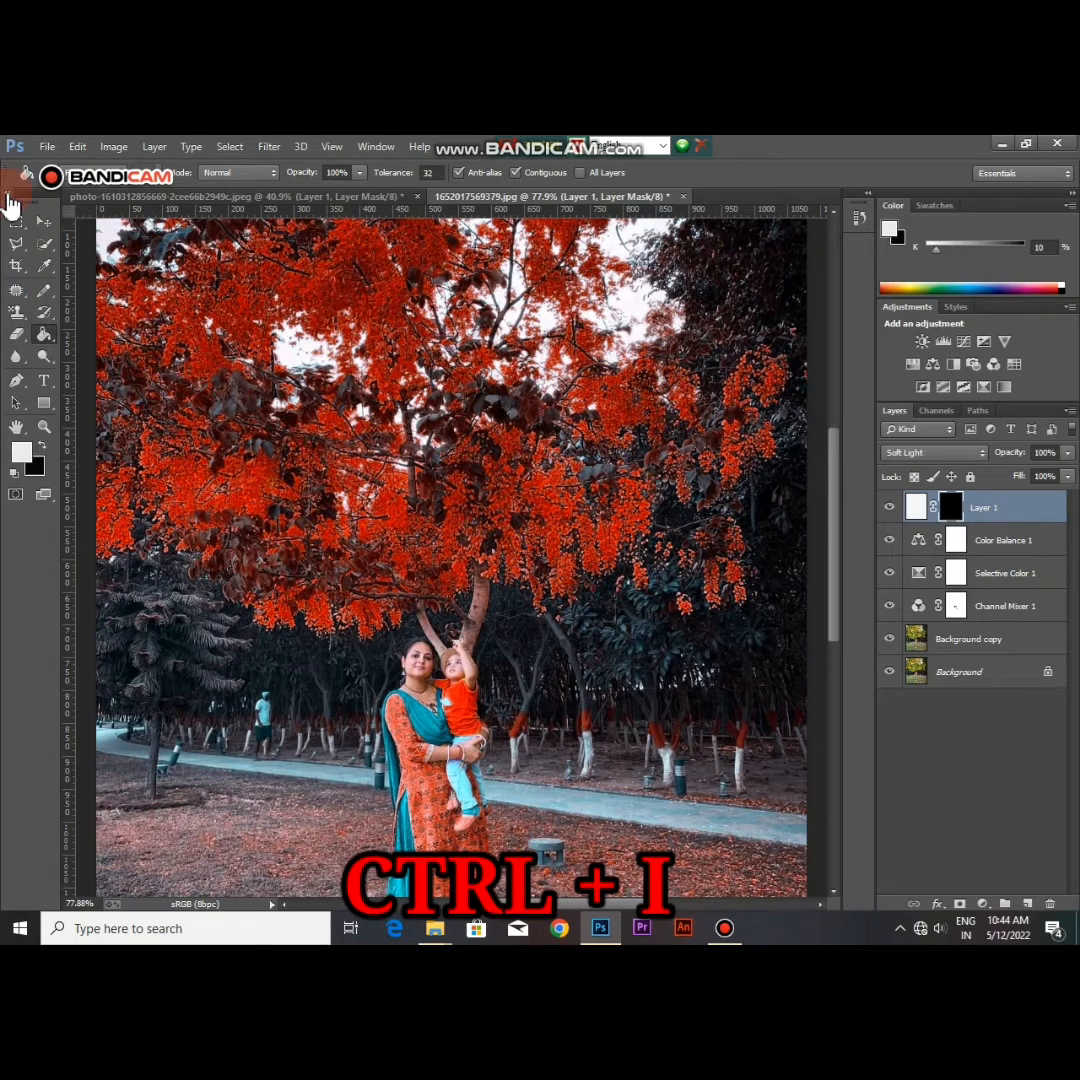
# Step: Paint on the Layer 1 mask with the near-white Brush at 100% opacity over the woman's face and neck and the child's face
pyautogui.click(7, 195)
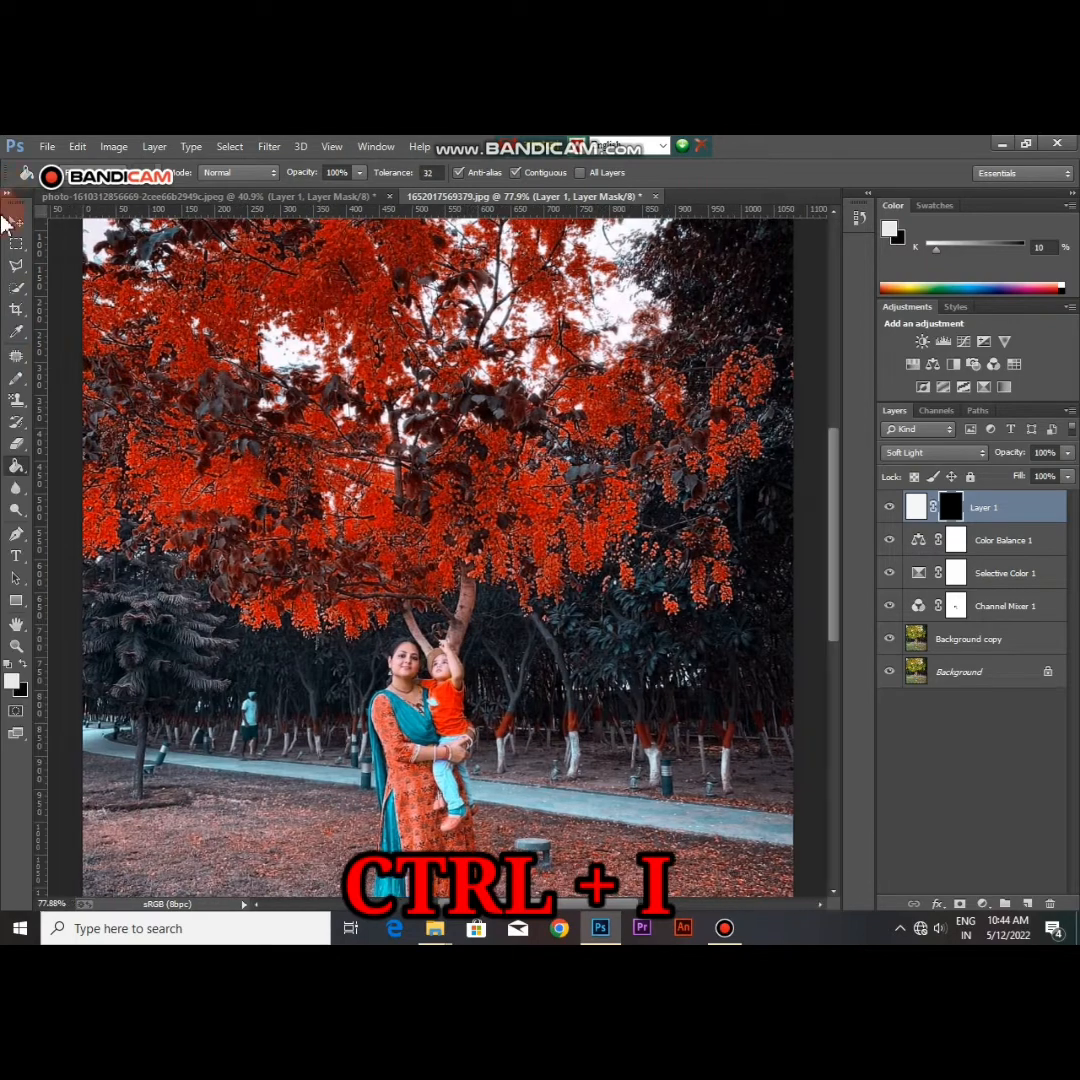
pyautogui.click(16, 335)
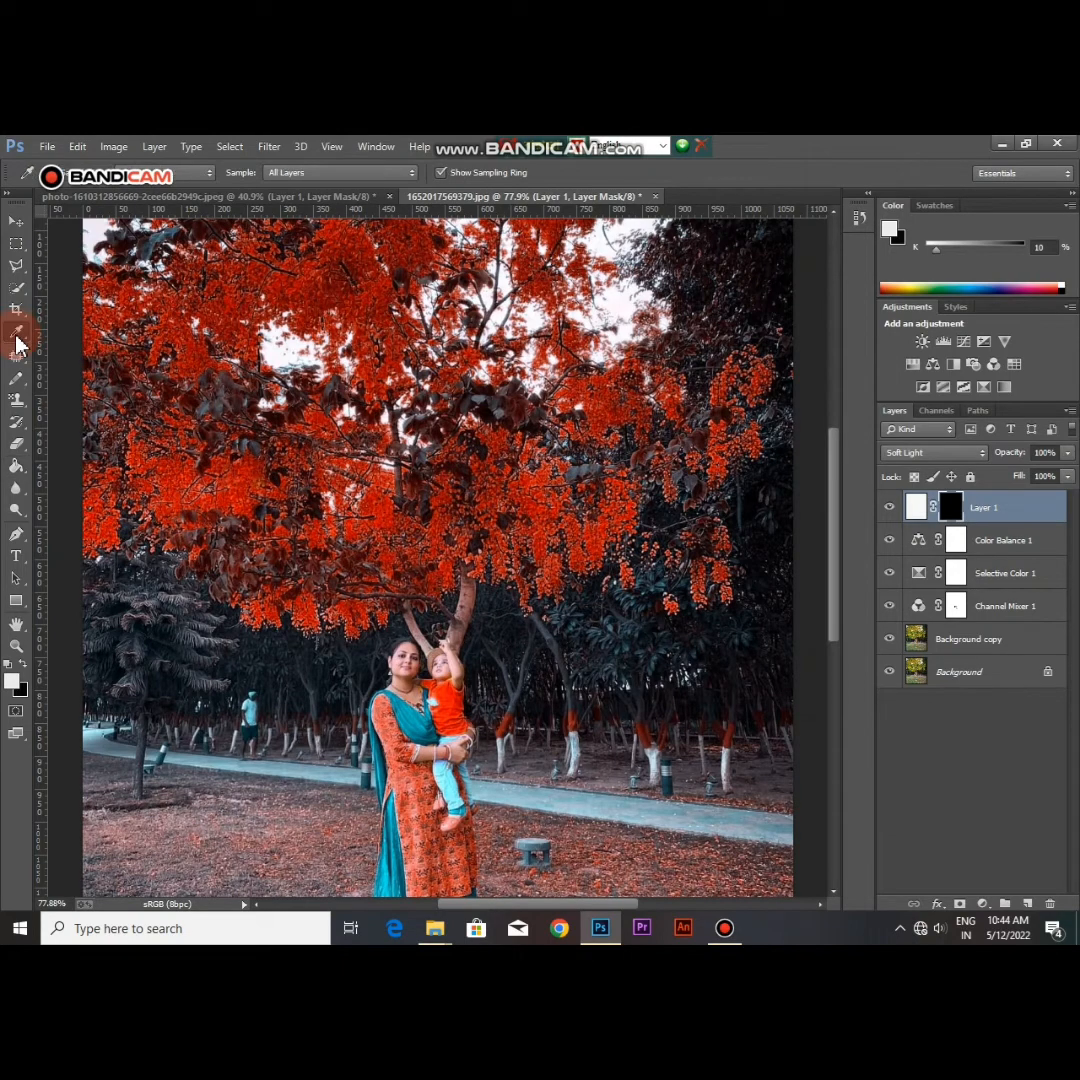
pyautogui.click(18, 380)
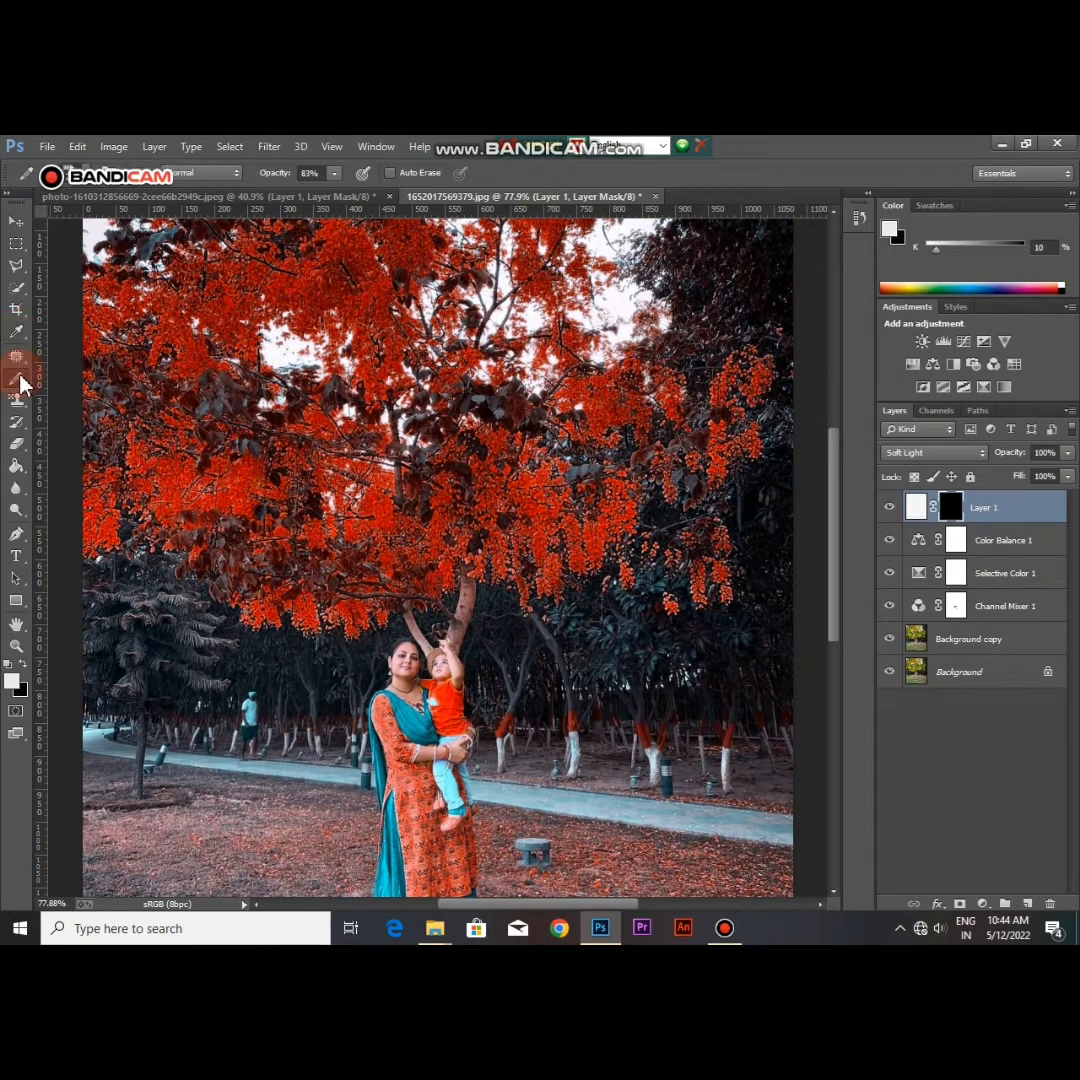
pyautogui.click(90, 376)
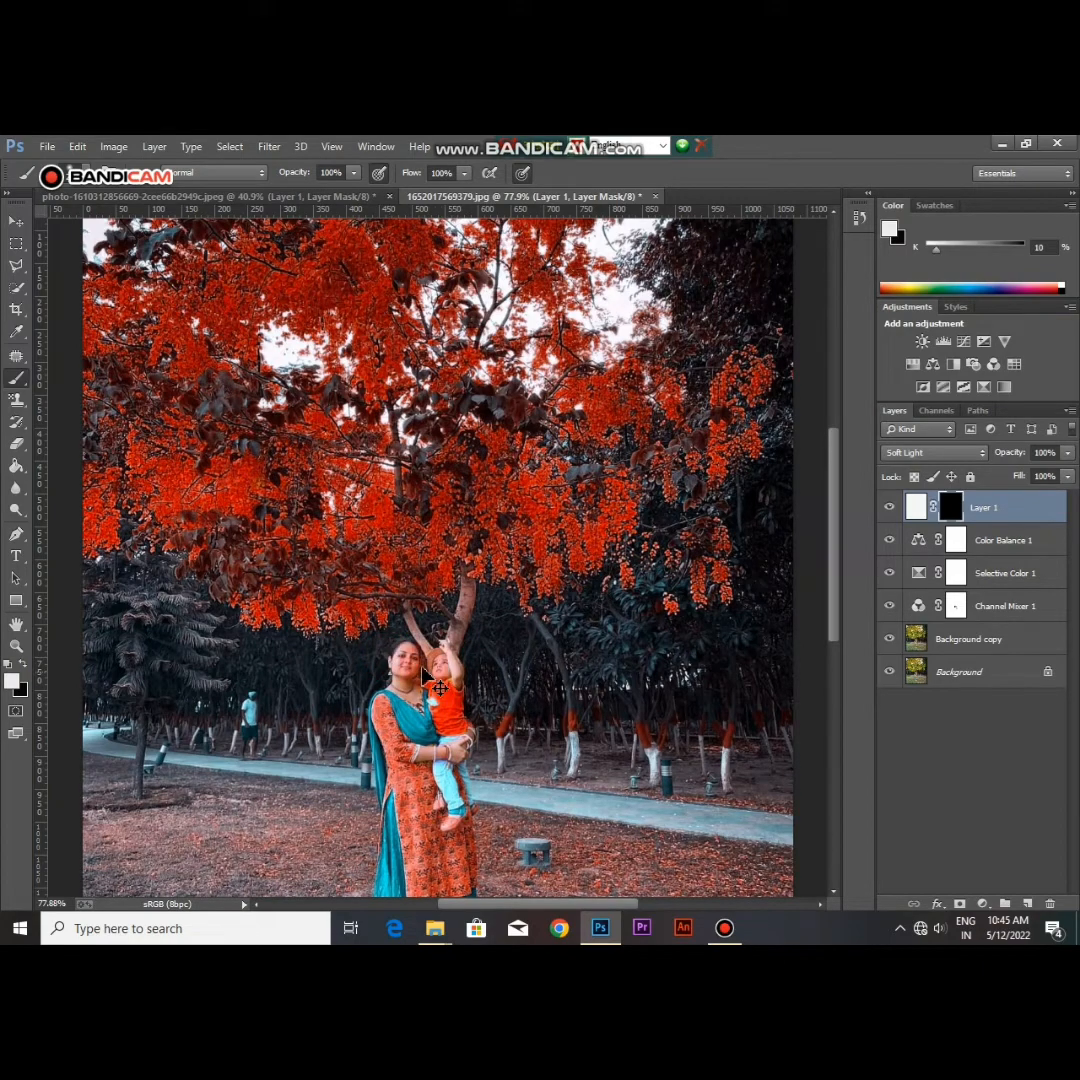
pyautogui.hscroll(-5, 410, 660)
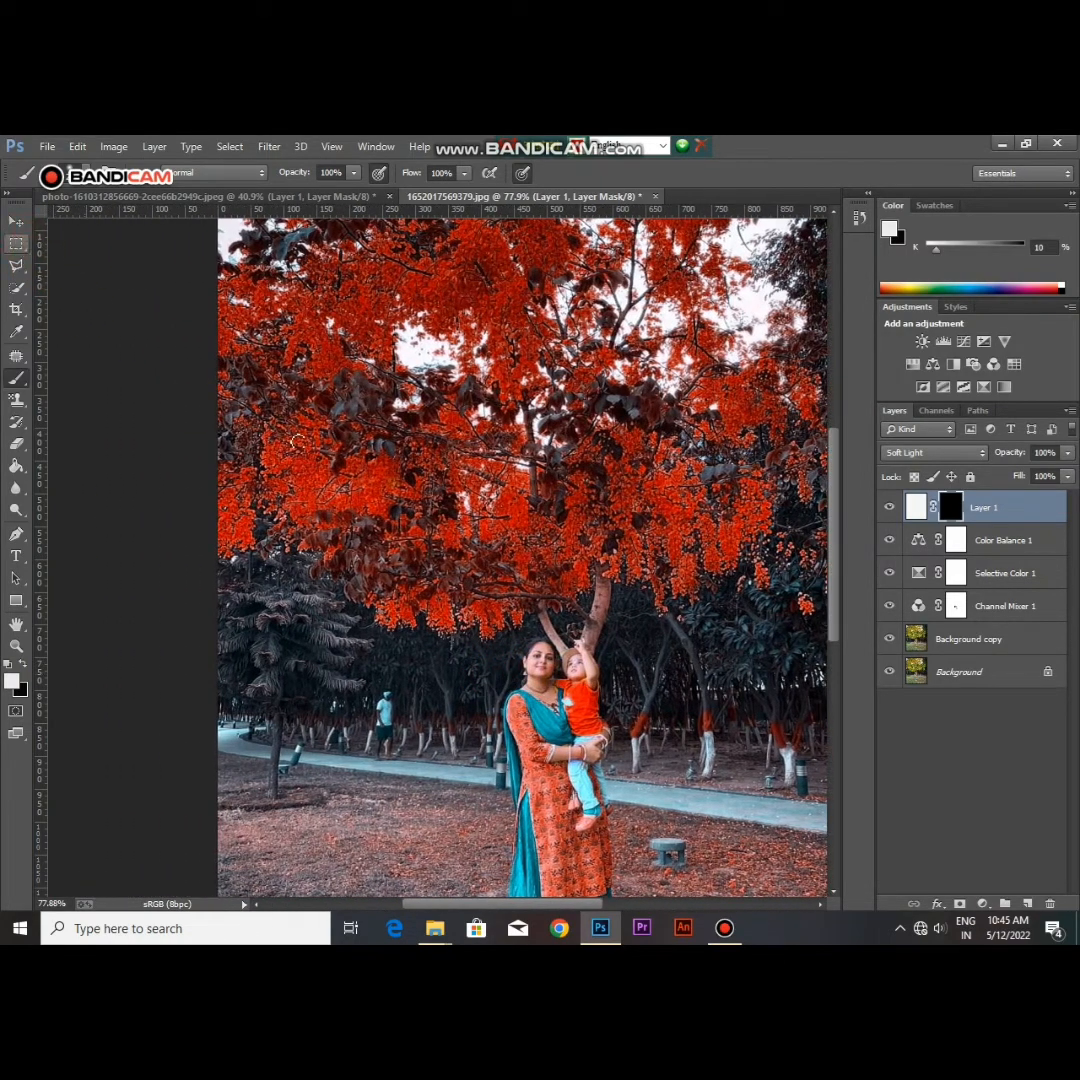
pyautogui.scroll(2, 492, 566)
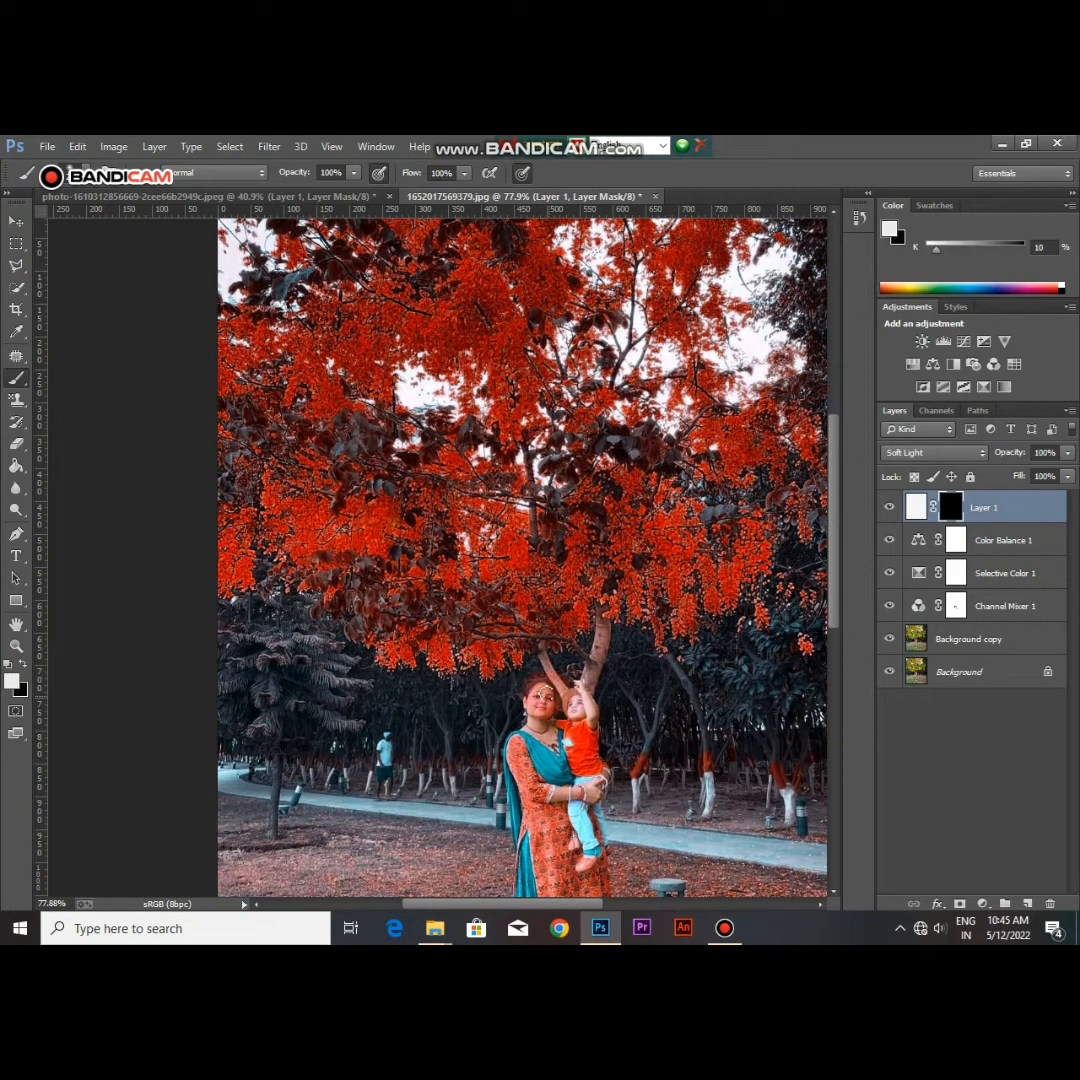
pyautogui.hscroll(-2, 545, 710)
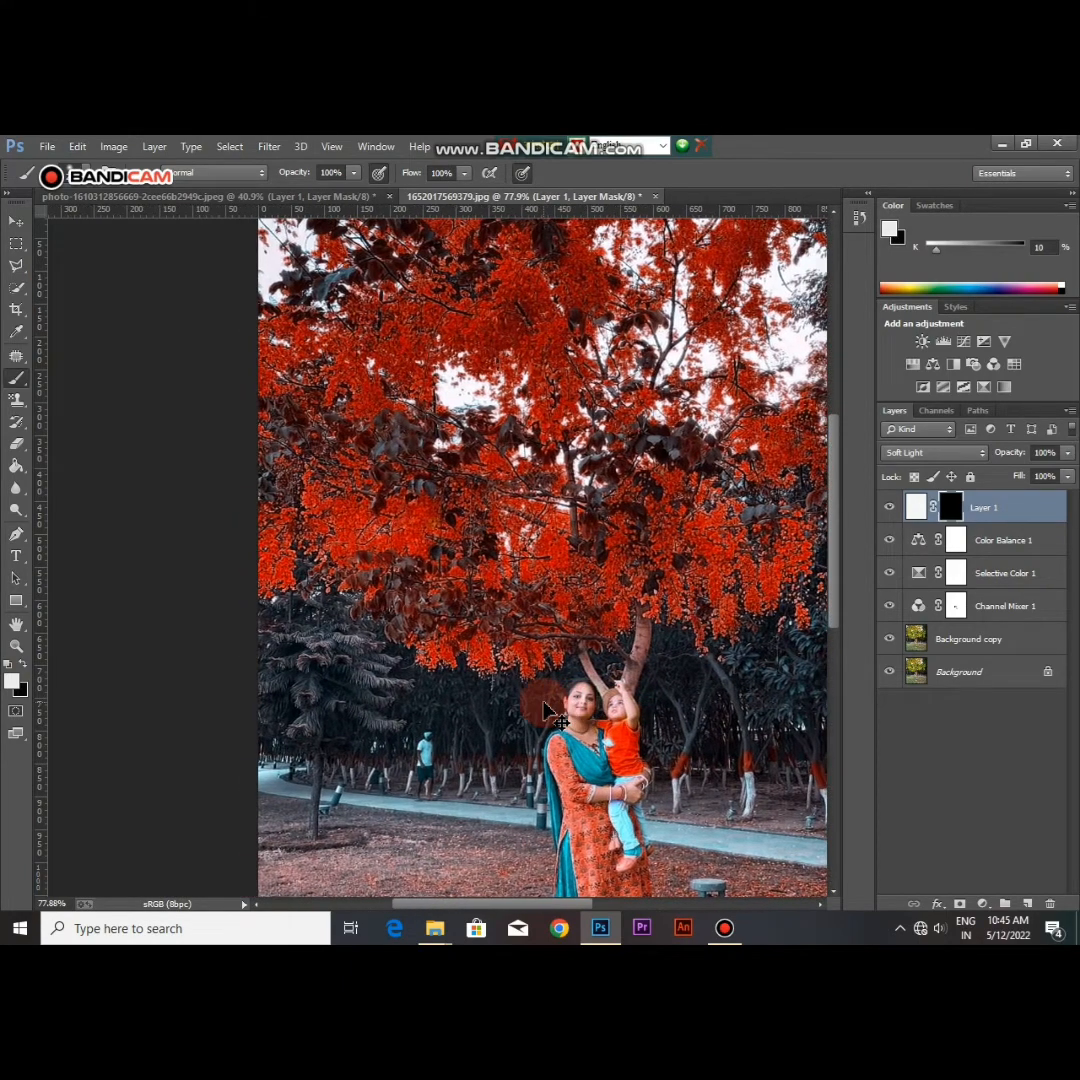
pyautogui.scroll(6, 548, 712)
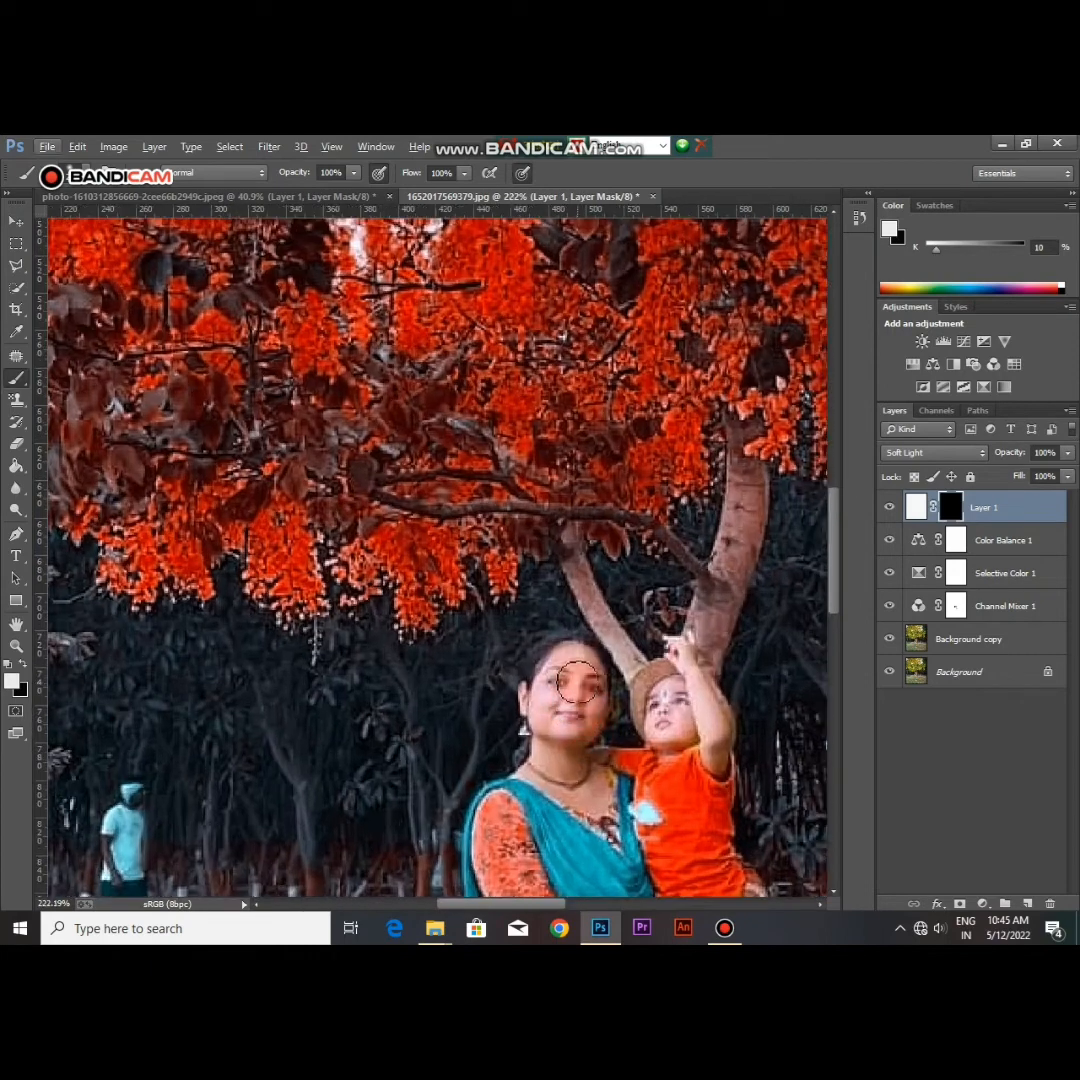
pyautogui.moveTo(578, 683)
pyautogui.mouseDown()
pyautogui.moveTo(560, 721)
pyautogui.moveTo(581, 675)
pyautogui.moveTo(554, 690)
pyautogui.moveTo(560, 709)
pyautogui.moveTo(531, 769)
pyautogui.moveTo(576, 774)
pyautogui.moveTo(589, 797)
pyautogui.moveTo(569, 733)
pyautogui.moveTo(580, 663)
pyautogui.moveTo(560, 662)
pyautogui.moveTo(574, 659)
pyautogui.moveTo(556, 671)
pyautogui.moveTo(582, 665)
pyautogui.moveTo(590, 676)
pyautogui.moveTo(566, 785)
pyautogui.mouseUp()
pyautogui.scroll(-3, 590, 750)
pyautogui.moveTo(628, 714)
pyautogui.mouseDown()
pyautogui.moveTo(648, 732)
pyautogui.moveTo(656, 704)
pyautogui.moveTo(678, 742)
pyautogui.moveTo(677, 730)
pyautogui.moveTo(668, 740)
pyautogui.moveTo(640, 733)
pyautogui.mouseUp()
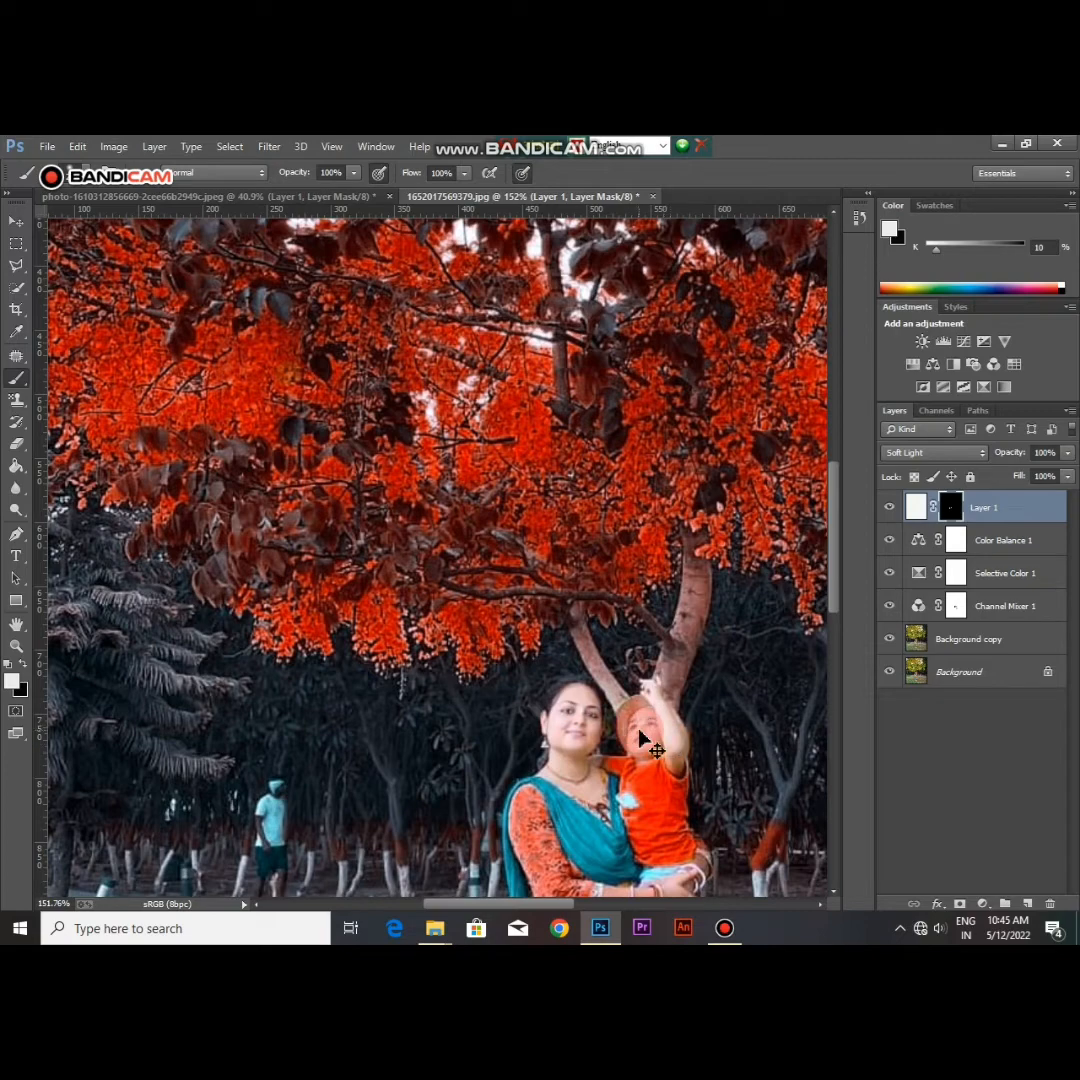
# Step: Brighten the woman's forearm by painting over it with the near-white brush on the Layer 1 mask
pyautogui.scroll(-4, 648, 740)
pyautogui.scroll(-2, 645, 740)
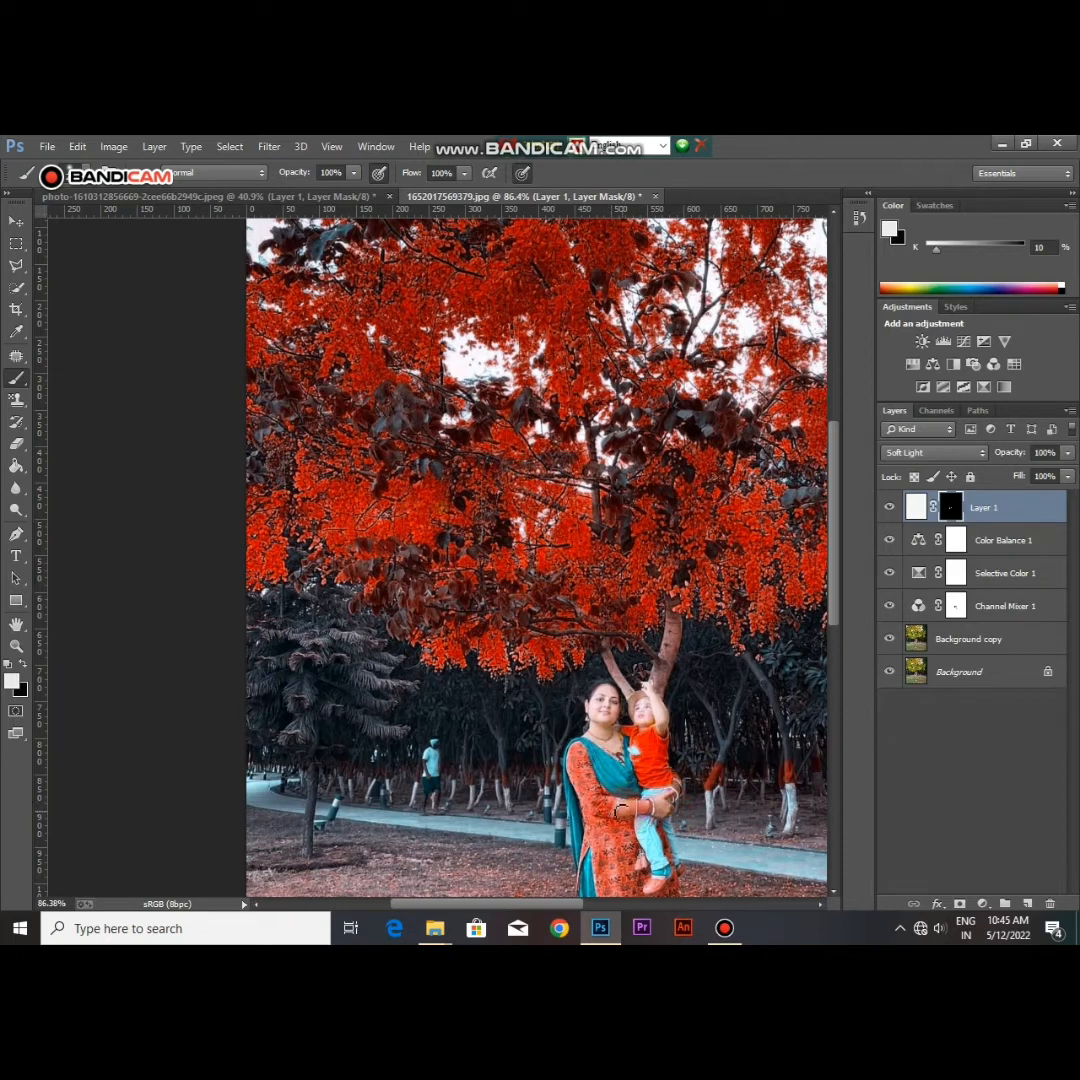
pyautogui.moveTo(626, 806)
pyautogui.mouseDown()
pyautogui.moveTo(685, 778)
pyautogui.moveTo(628, 815)
pyautogui.mouseUp()
pyautogui.hotkey('ctrl', 'z')
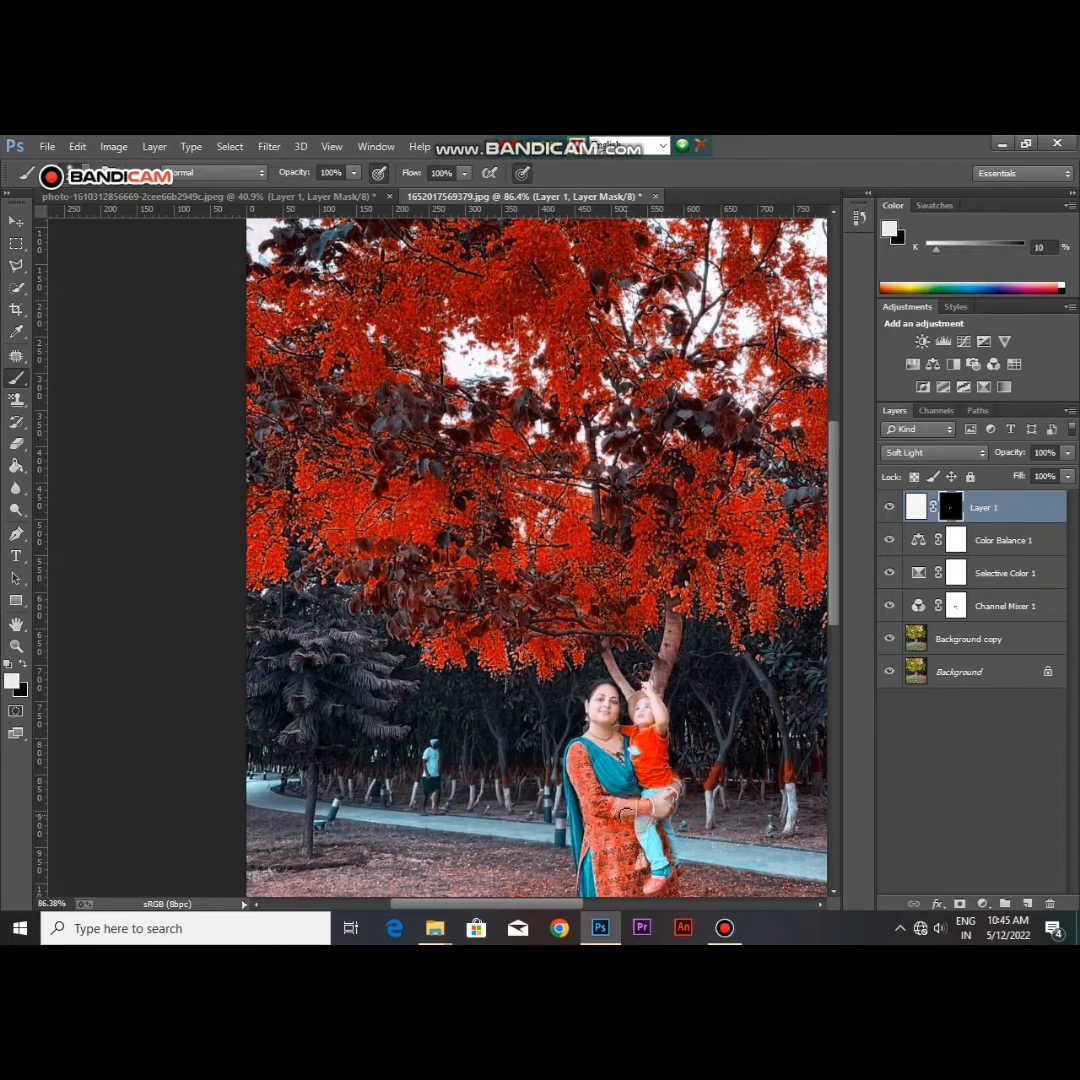
pyautogui.hotkey('ctrl', 'z')
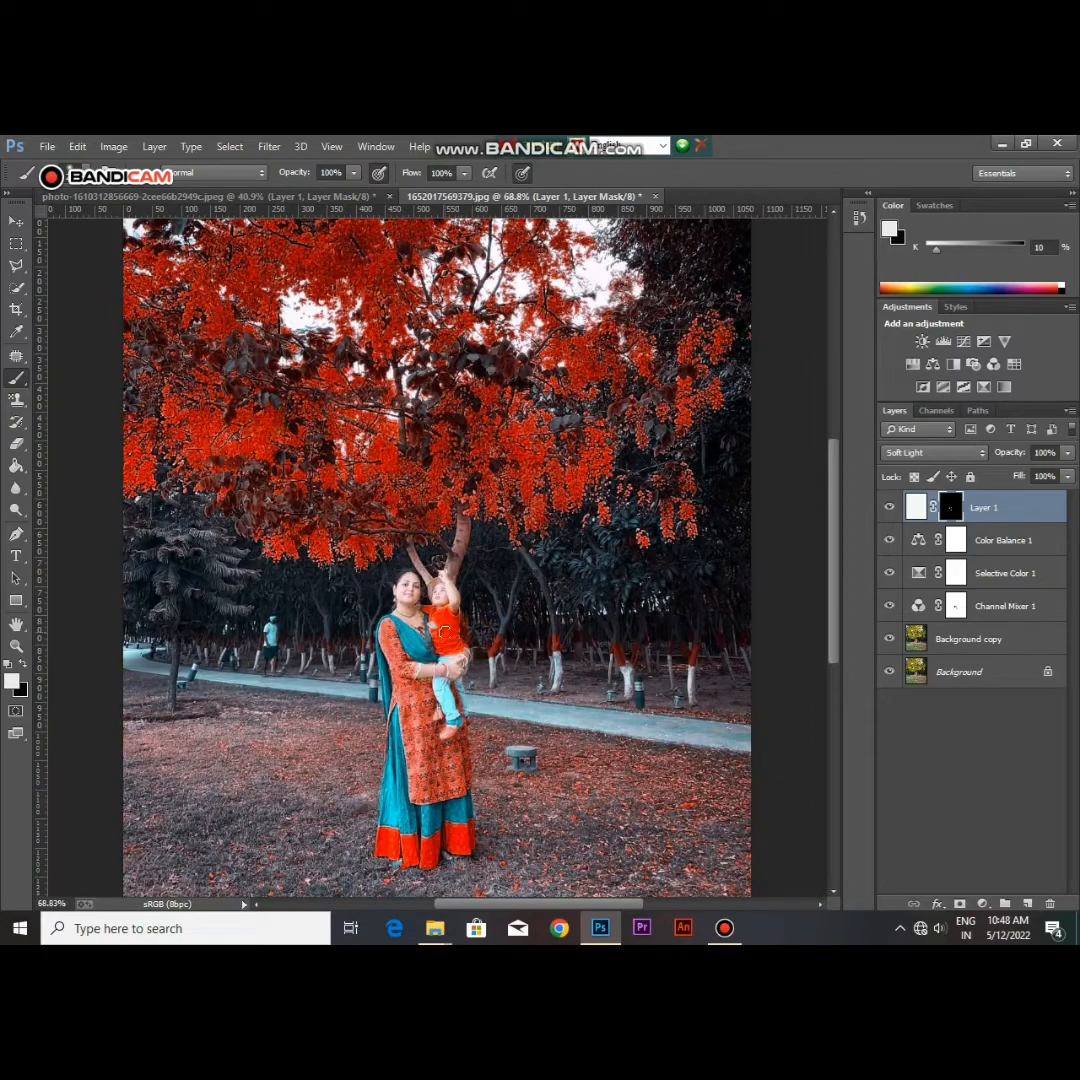
# Step: Examine the brightened skin areas close up and the whole recoloured photo
pyautogui.scroll(3, 455, 632)
pyautogui.scroll(4, 383, 652)
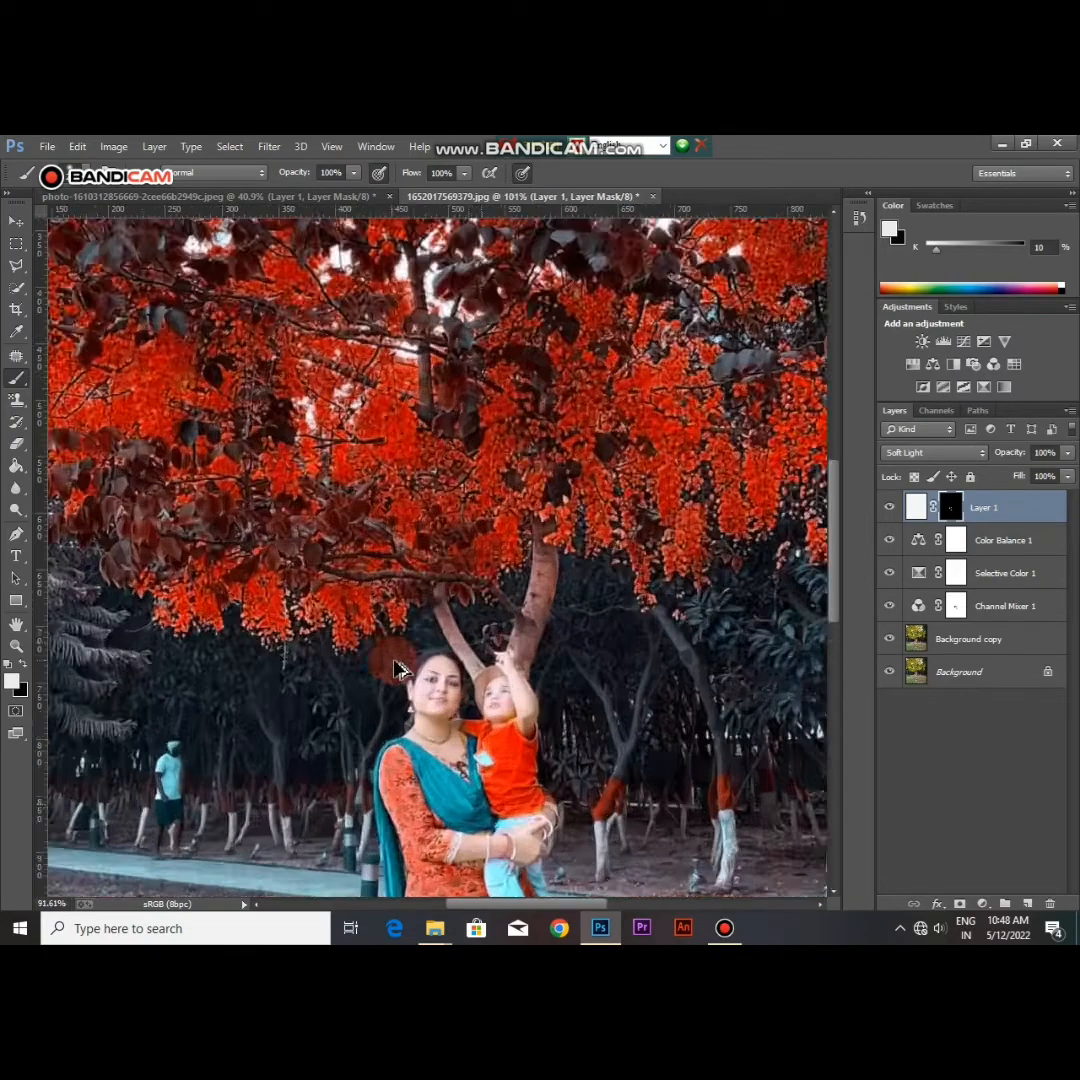
pyautogui.scroll(-7, 398, 667)
pyautogui.scroll(-2, 405, 600)
pyautogui.scroll(5, 405, 600)
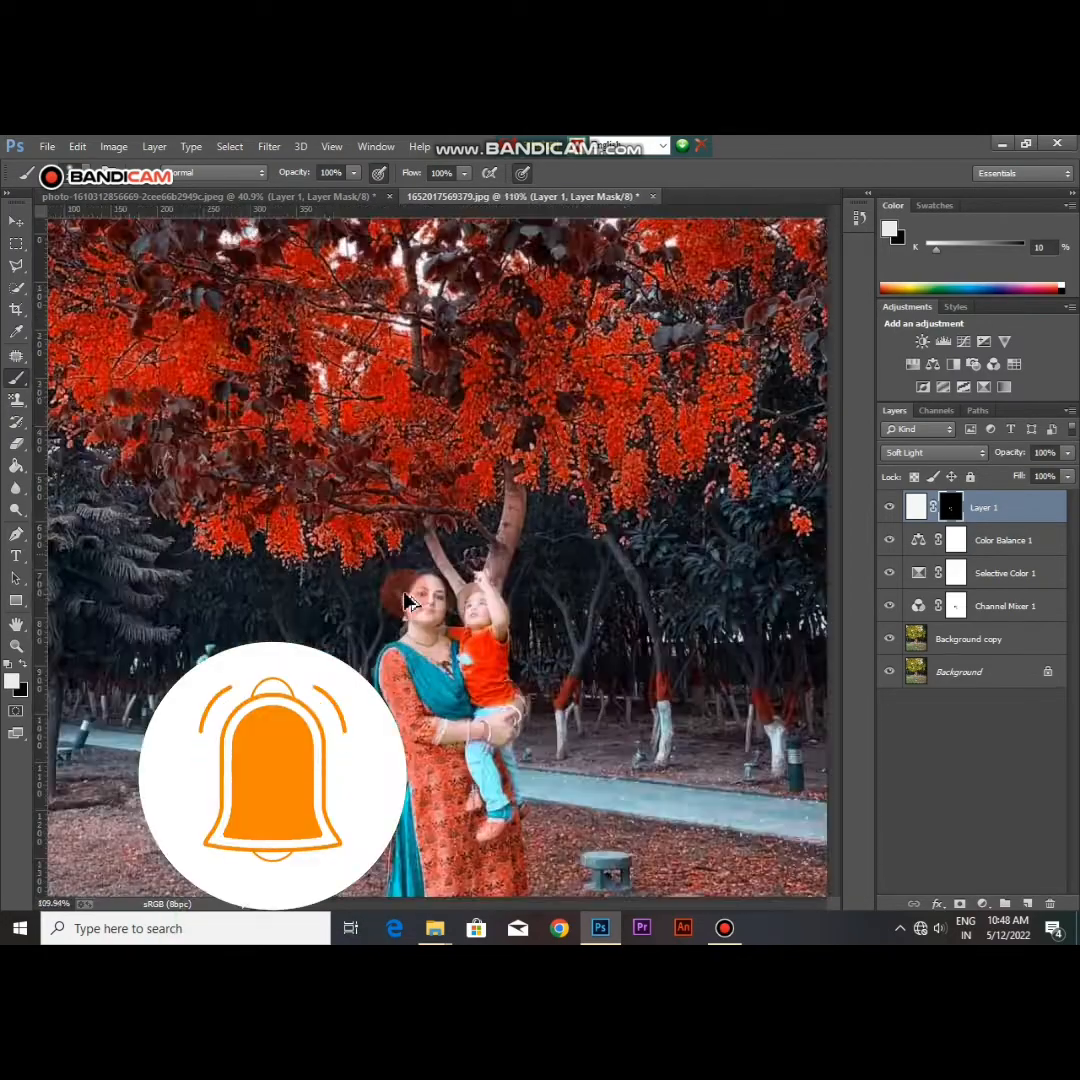
pyautogui.scroll(-5, 400, 590)
pyautogui.scroll(4, 400, 590)
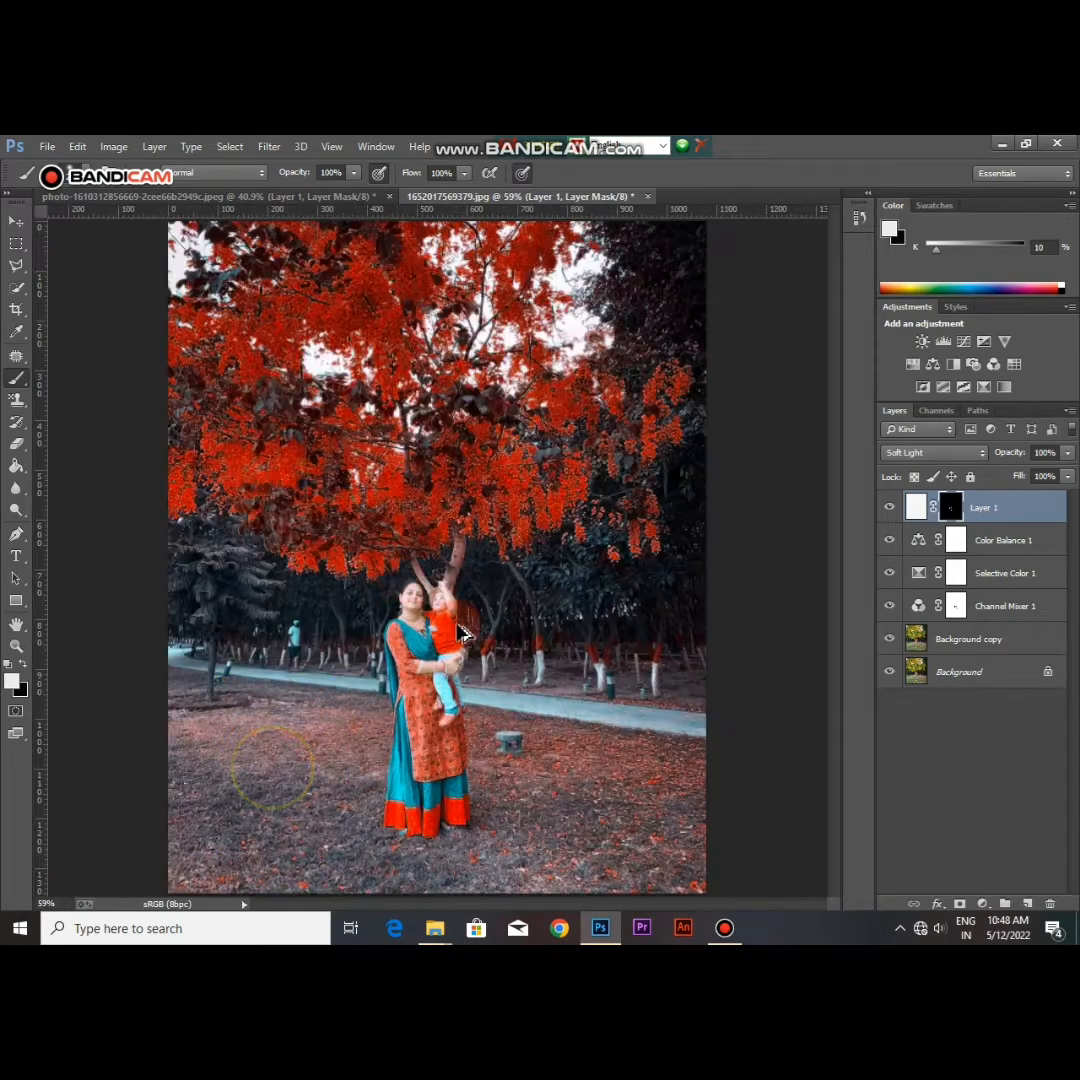